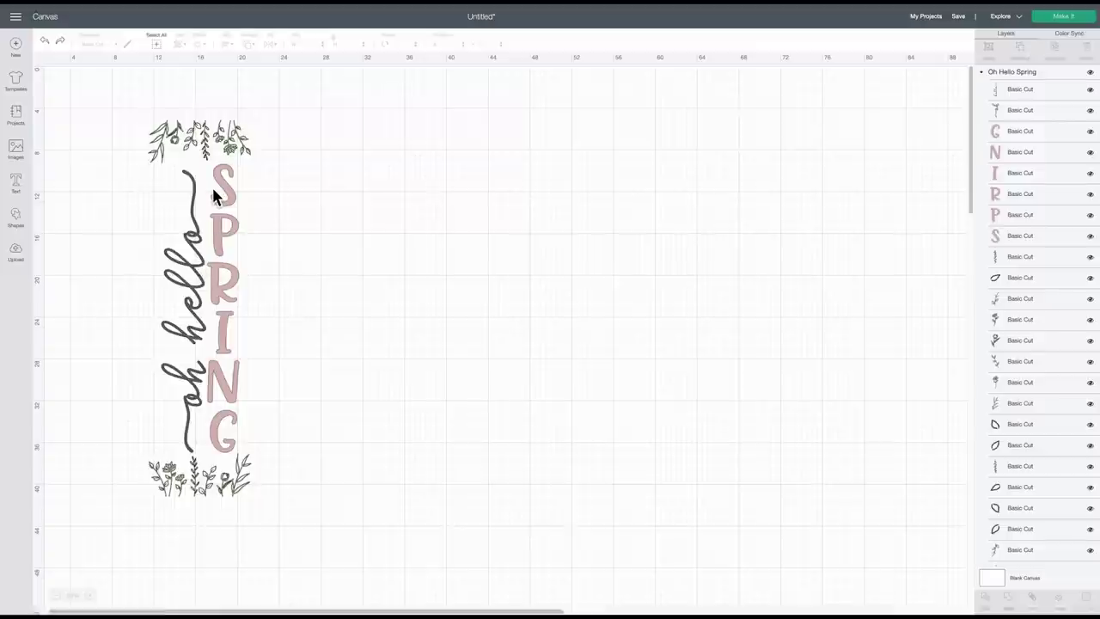
- Add a square shape beside the design, resize it to 10 by 48 inches, and position it right of the artwork
left_click(14, 219)
left_click(56, 155)
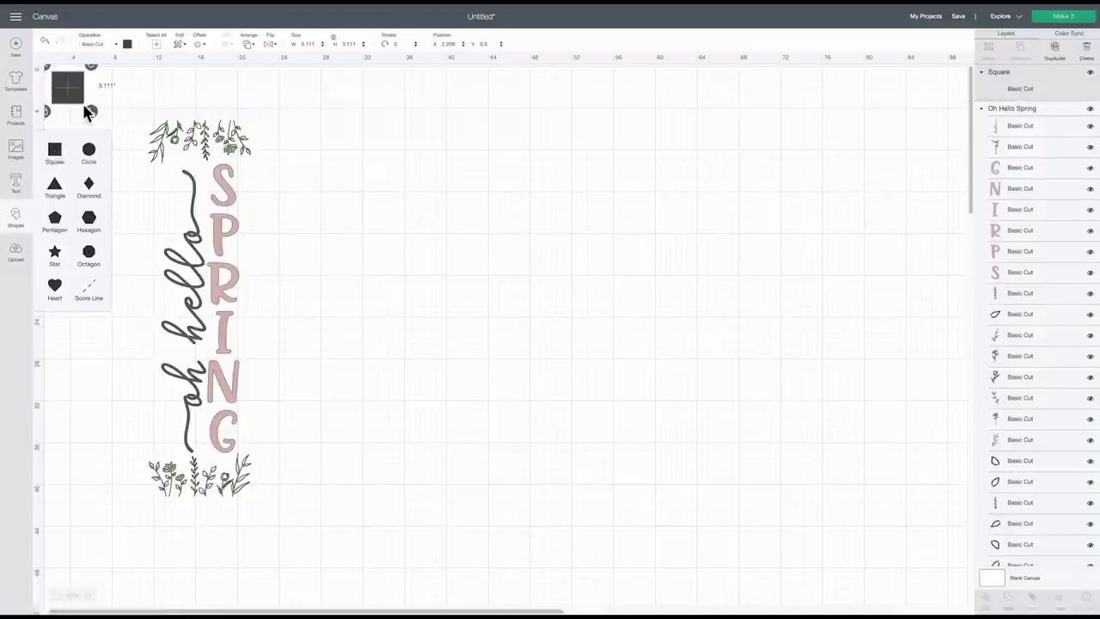
left_click_drag(79, 98, 352, 141)
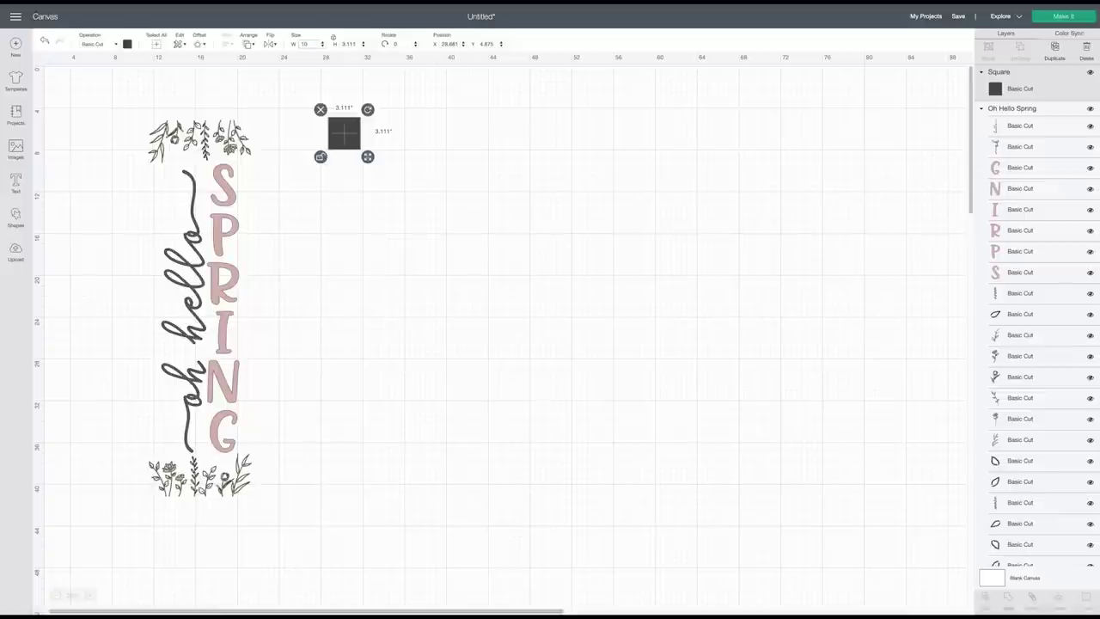
key("Tab")
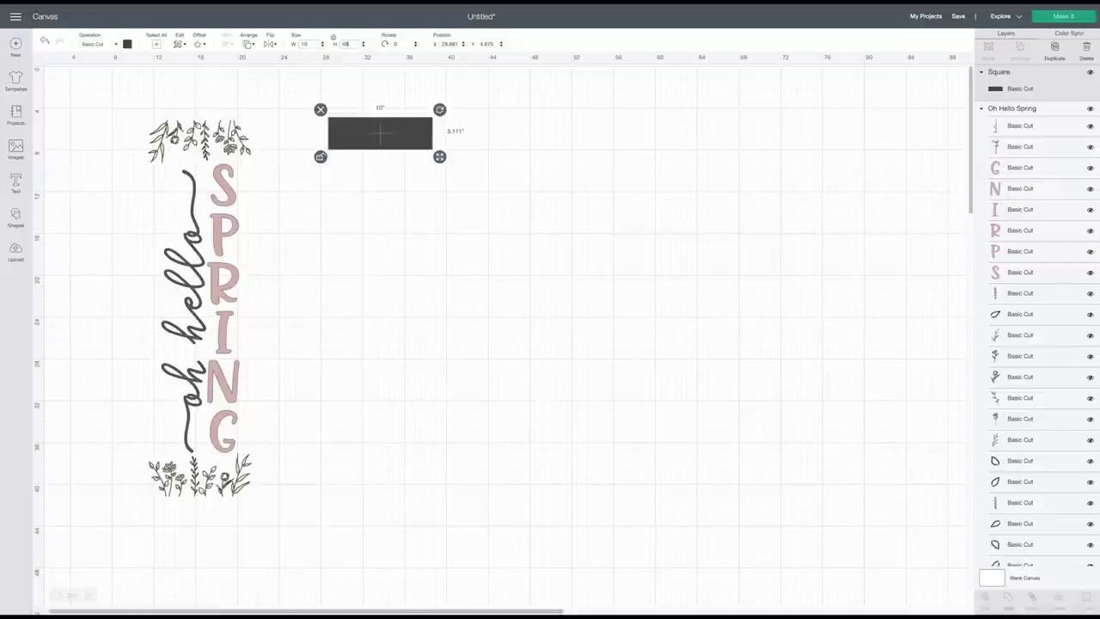
key("Return")
left_click_drag(387, 209, 384, 173)
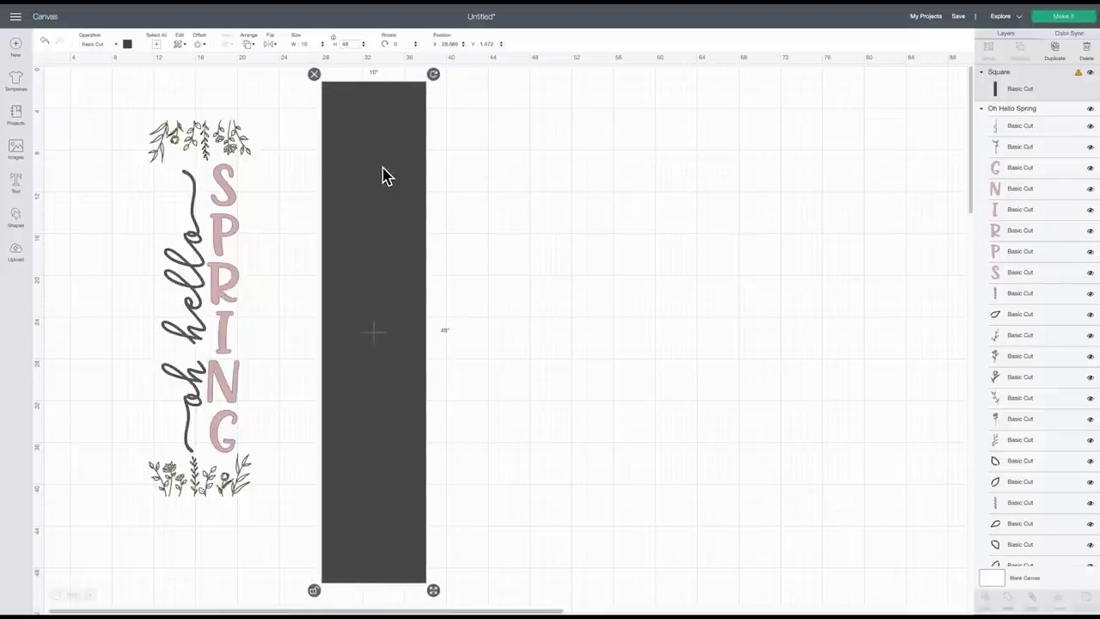
- Recolor the tall rectangle white and send it to the back
left_click(126, 44)
left_click(138, 90)
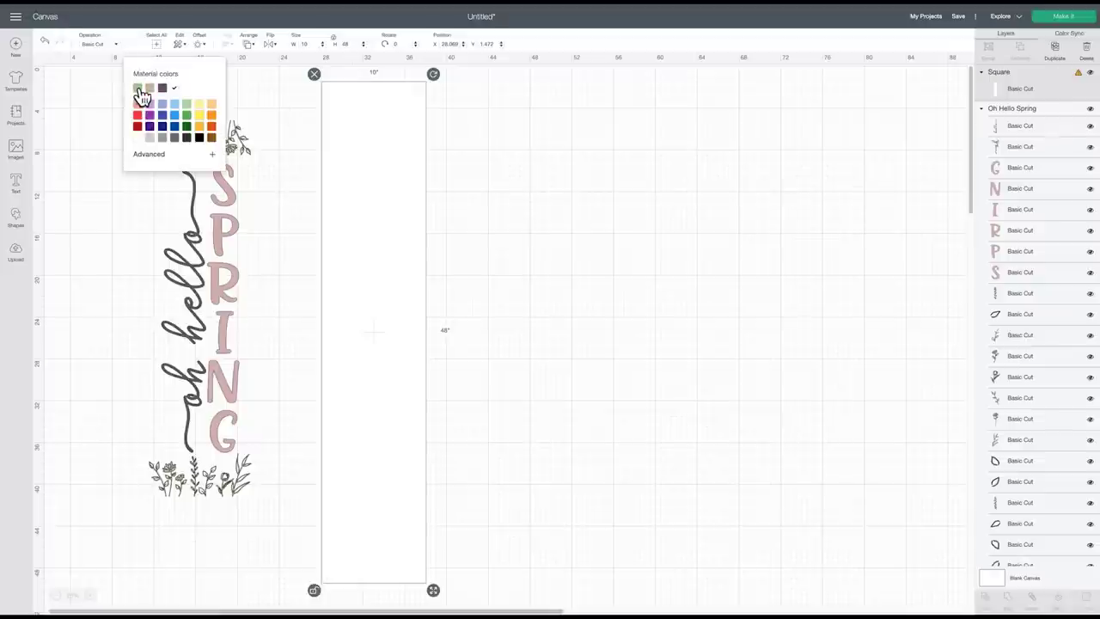
left_click(344, 127)
right_click(352, 108)
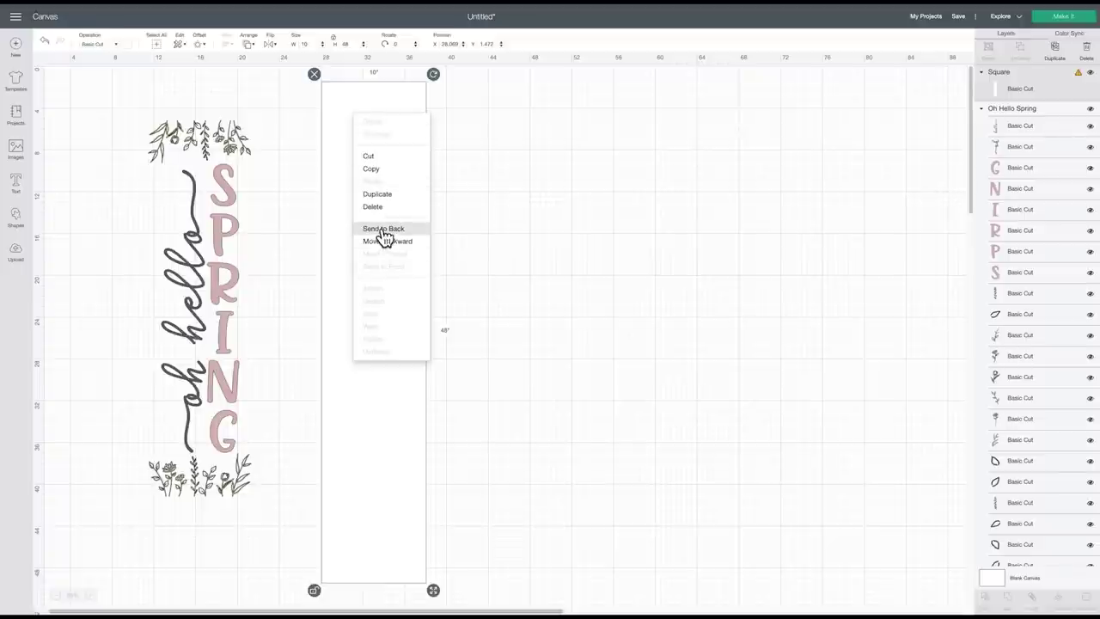
left_click(383, 231)
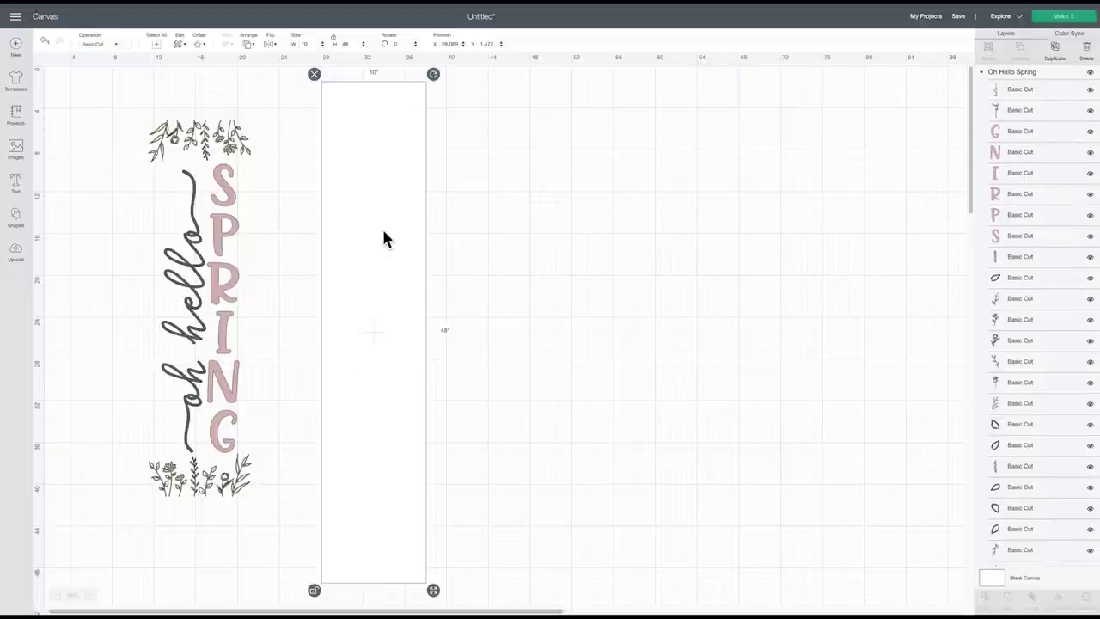
- Move the Oh Hello Spring design onto the white rectangle and stretch it to about 7.98 by 45.6 inches
left_click(211, 204)
left_click_drag(191, 189, 374, 156)
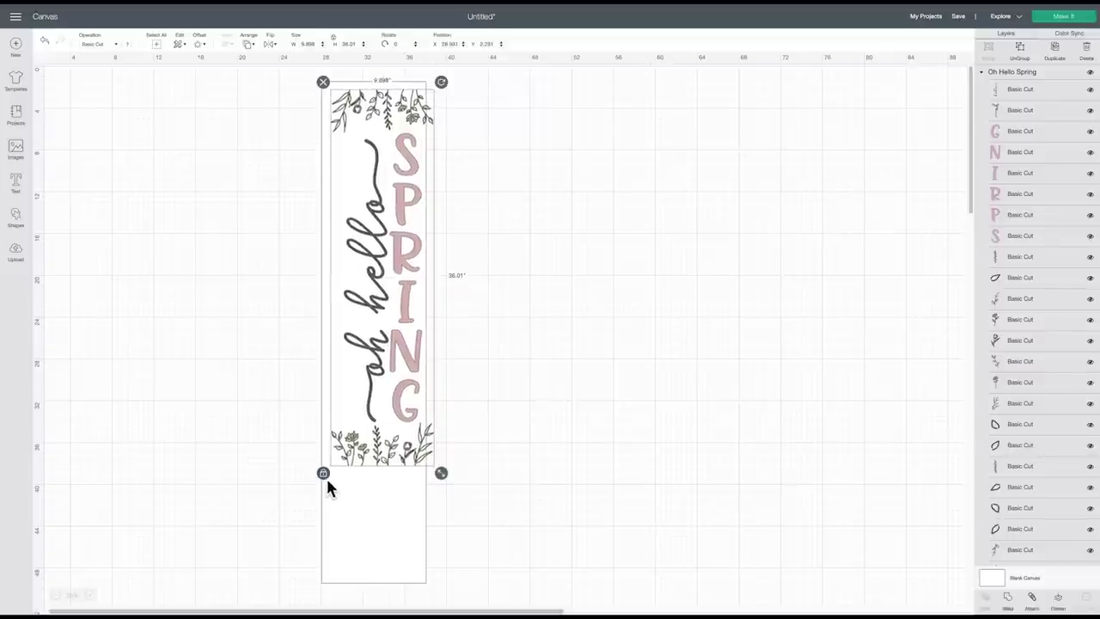
left_click_drag(440, 473, 427, 581)
left_click_drag(387, 484, 391, 487)
left_click_drag(424, 579, 420, 577)
left_click_drag(400, 503, 399, 495)
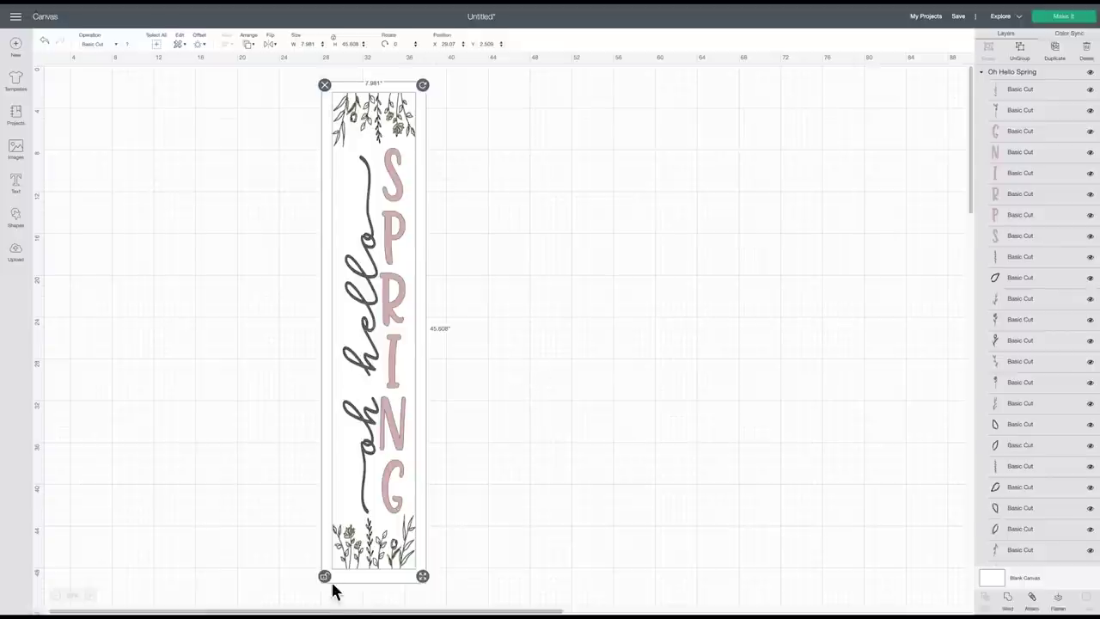
left_click(504, 317)
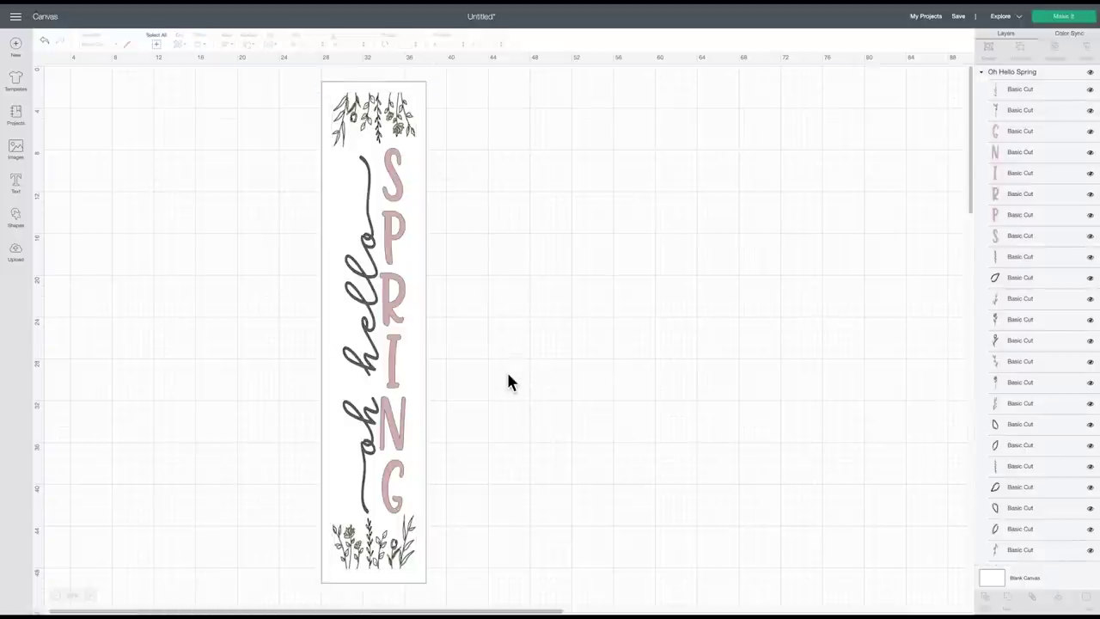
- Ungroup the Oh Hello Spring design and attach the six letters of SPRING to each other
left_click(364, 184)
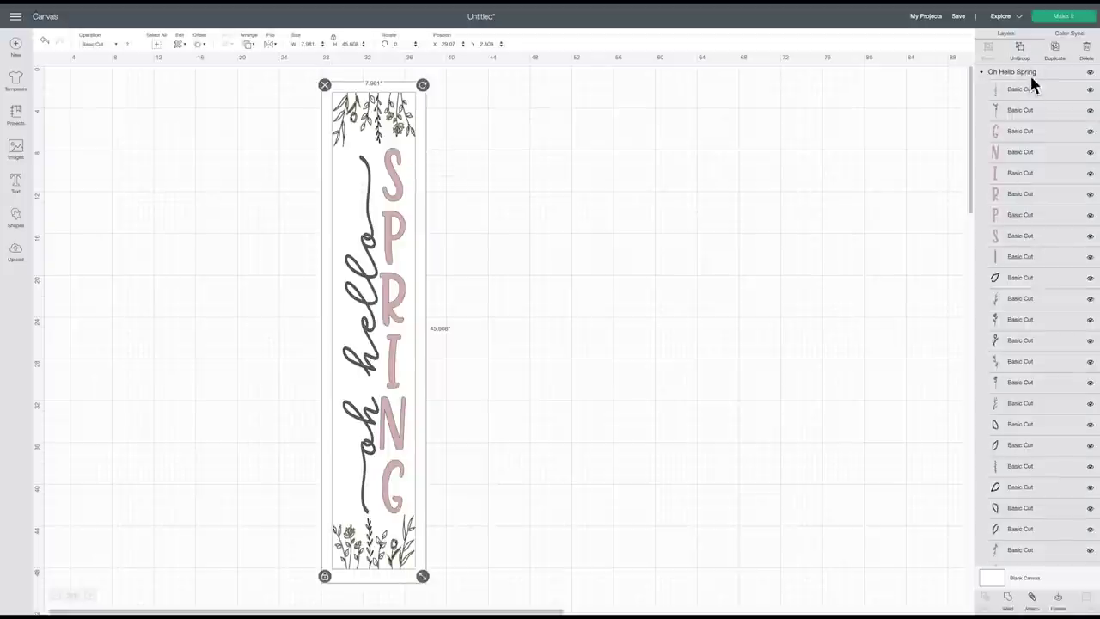
left_click(1015, 49)
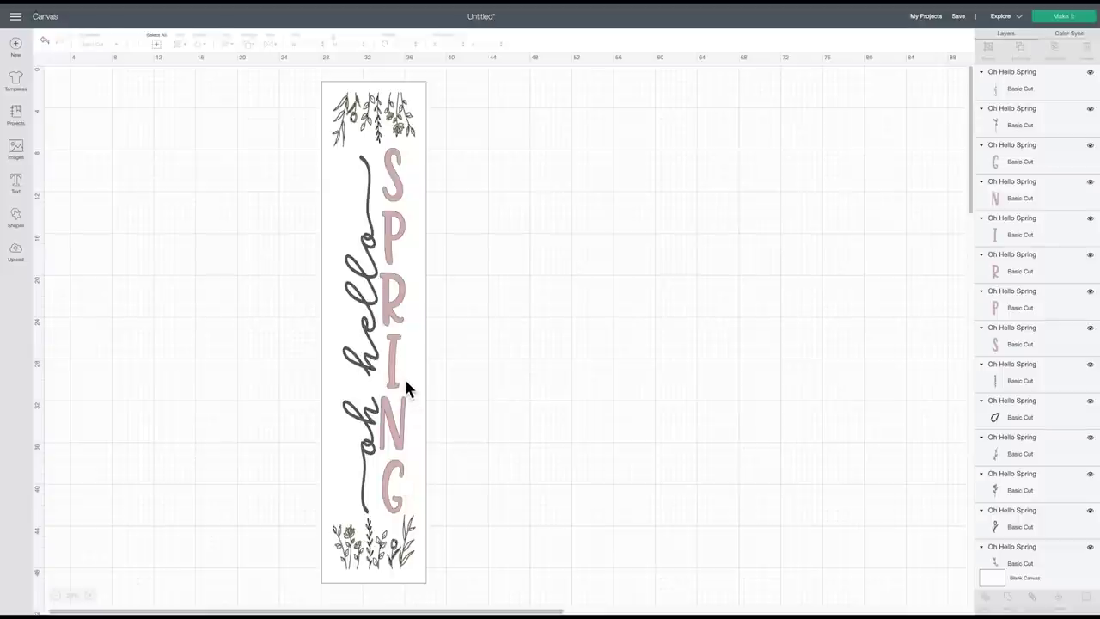
left_click(400, 190)
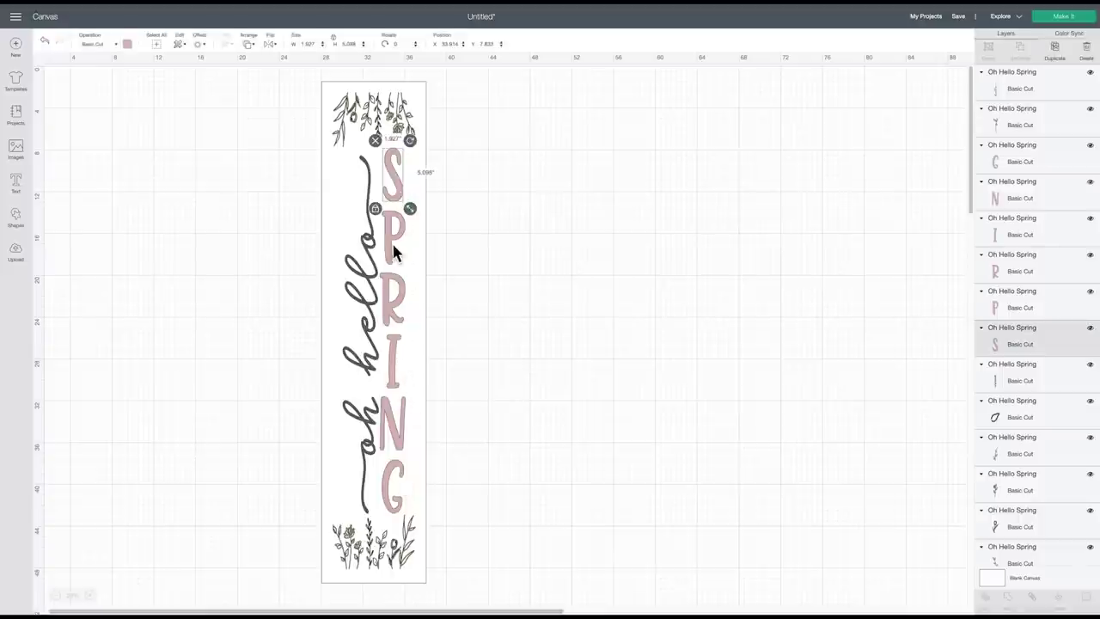
left_click(393, 241, "shift")
left_click(394, 305, "shift")
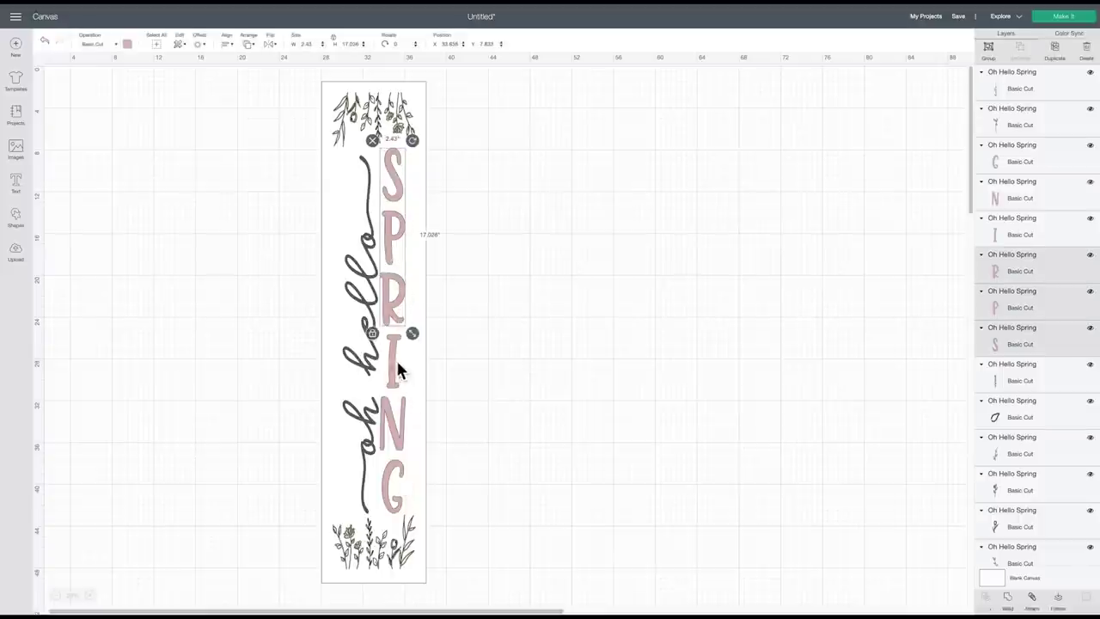
left_click(396, 372, "shift")
left_click(396, 431, "shift")
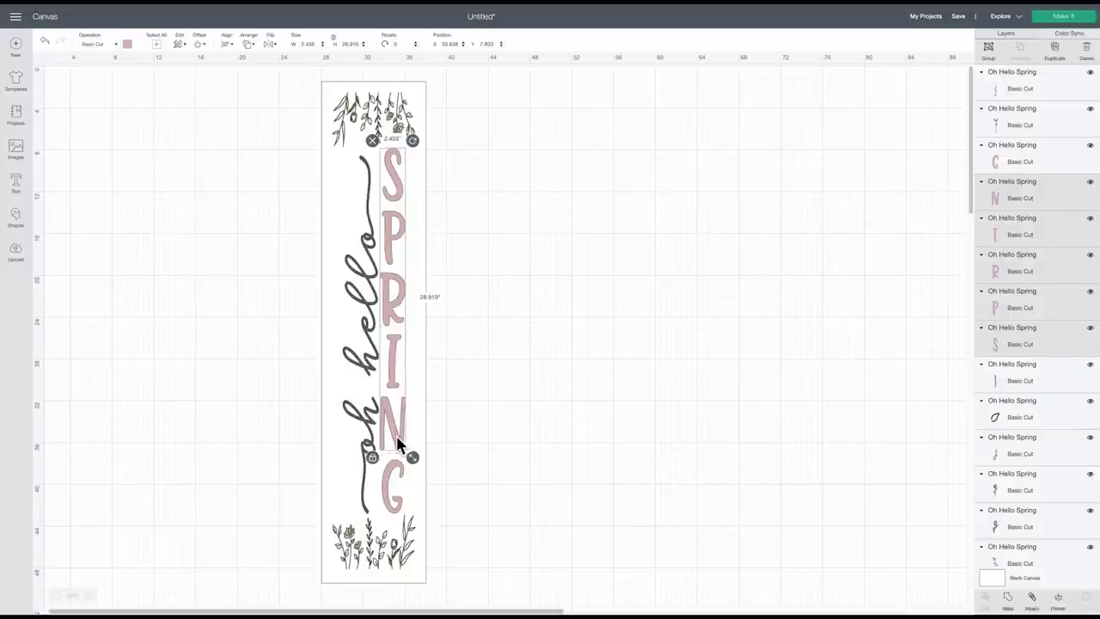
left_click(393, 499, "shift")
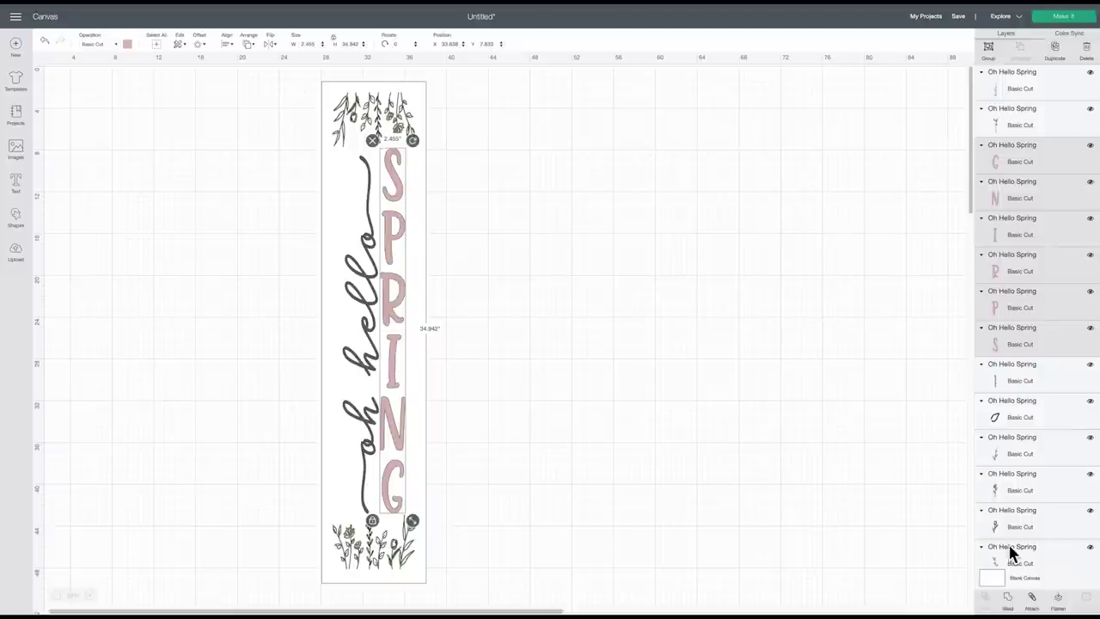
left_click(1032, 603)
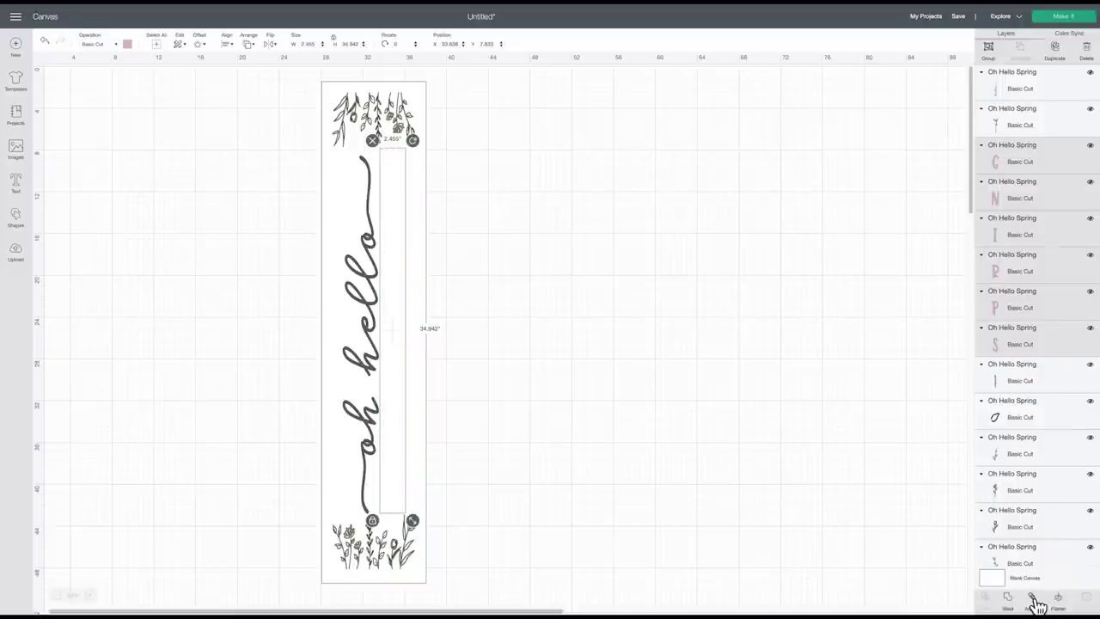
- Attach the script words "oh" and "hello" to each other
left_click(370, 309)
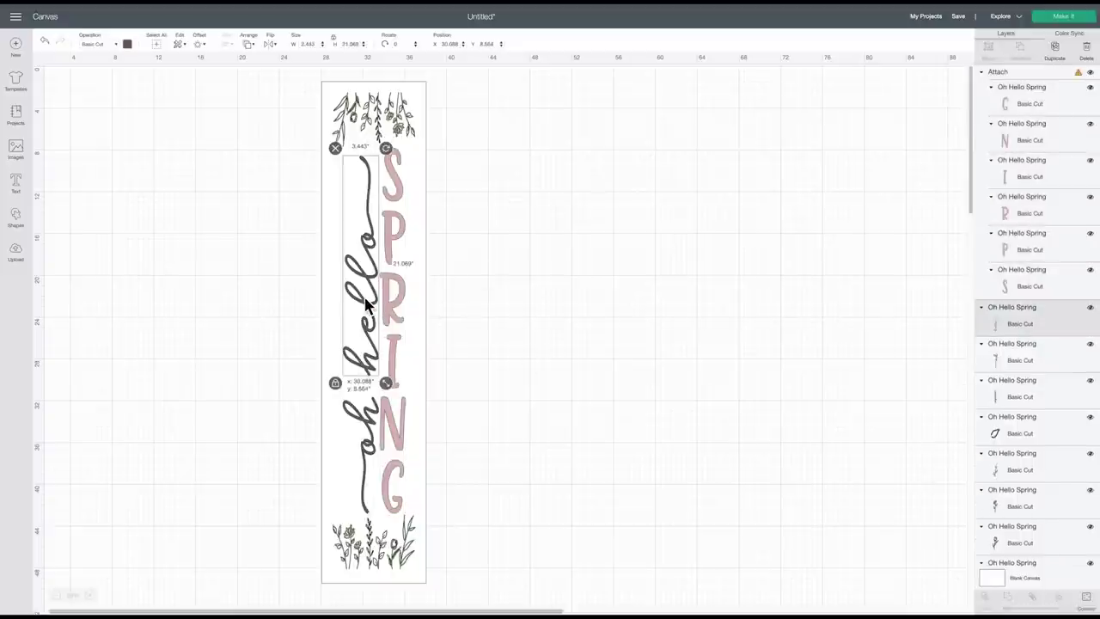
left_click(365, 458, "shift")
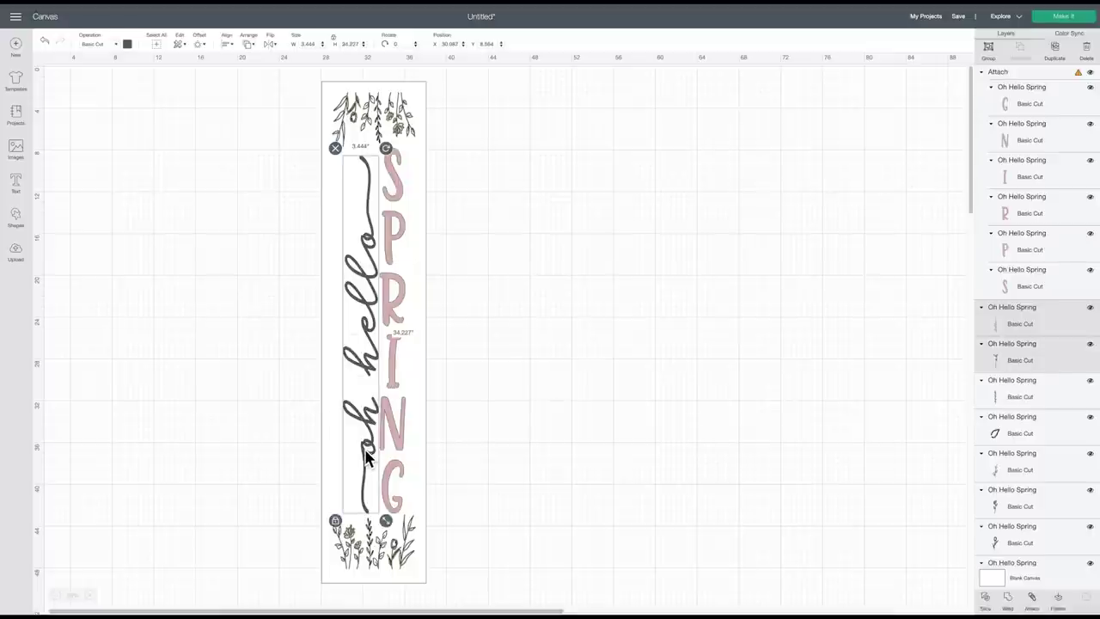
left_click(1033, 601)
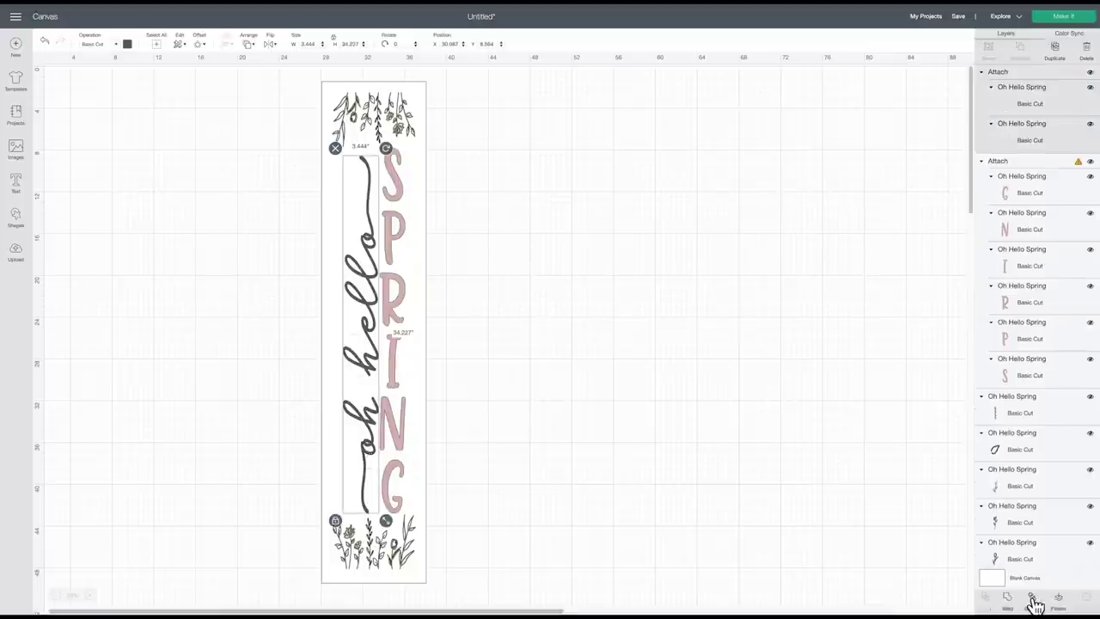
- Move the white 10 by 48 inch rectangle out from behind the design to the empty canvas on its right
left_click(404, 157)
left_click(424, 113)
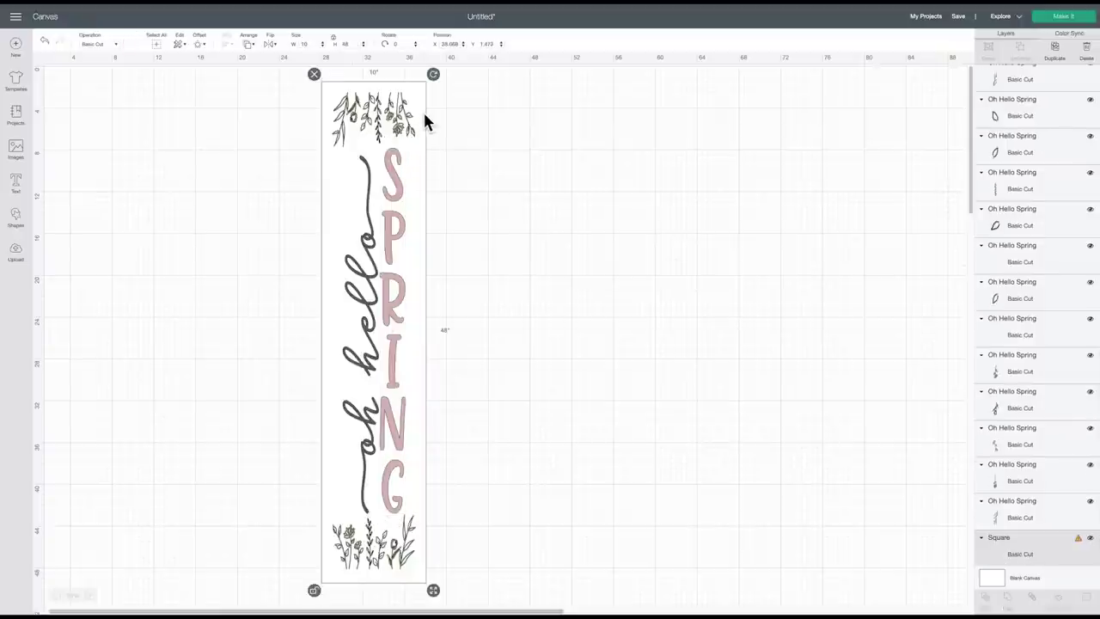
left_click_drag(420, 153, 599, 153)
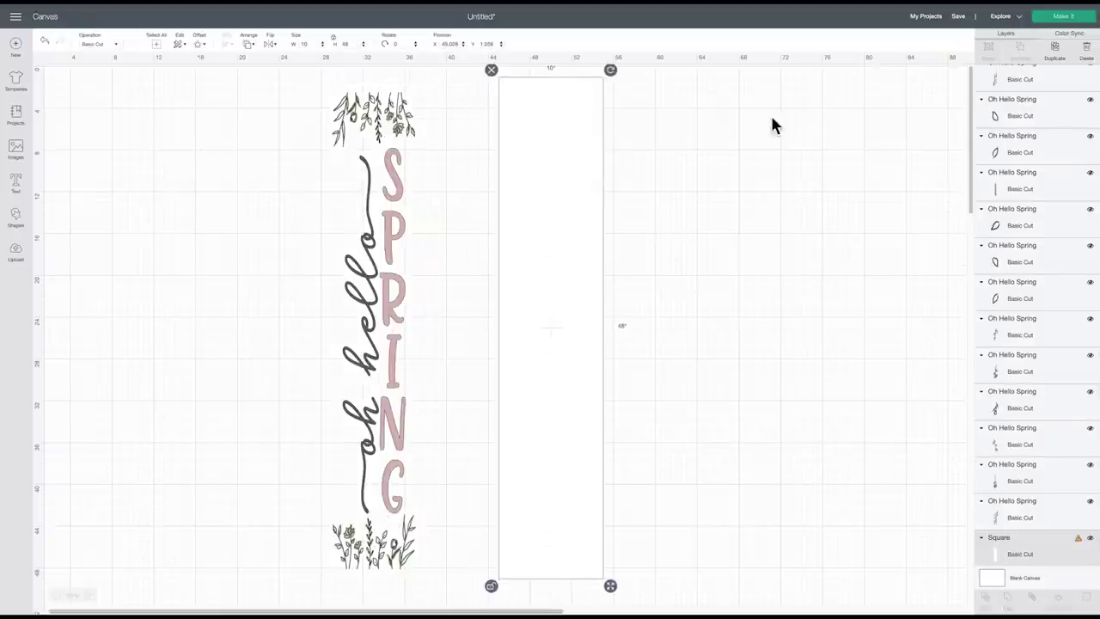
- Switch the target machine to Cricut Joy
left_click(1012, 18)
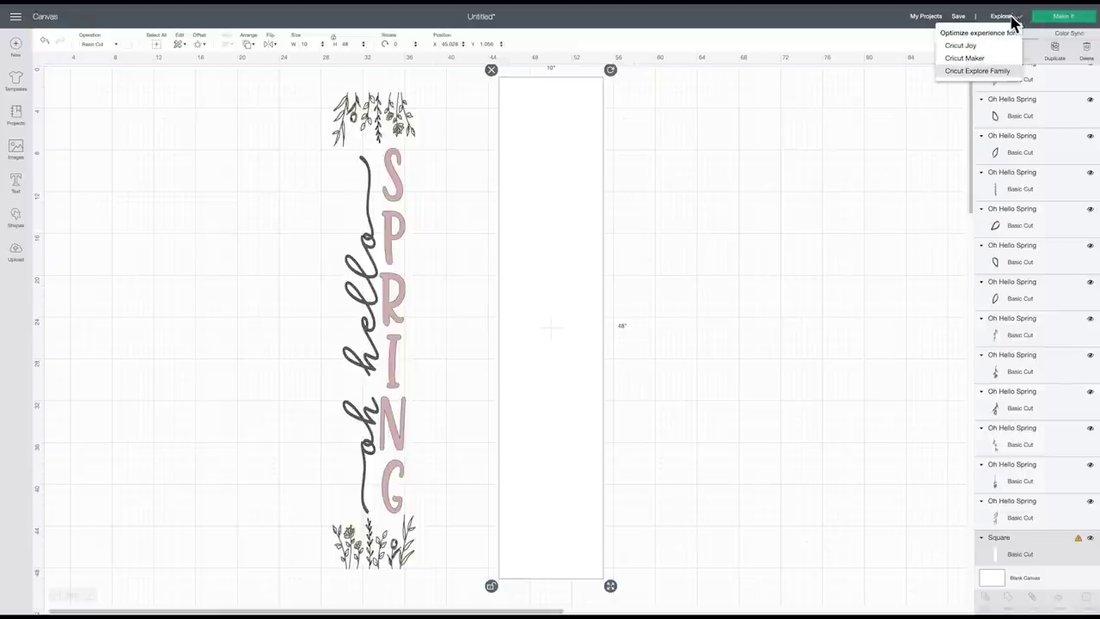
left_click(970, 45)
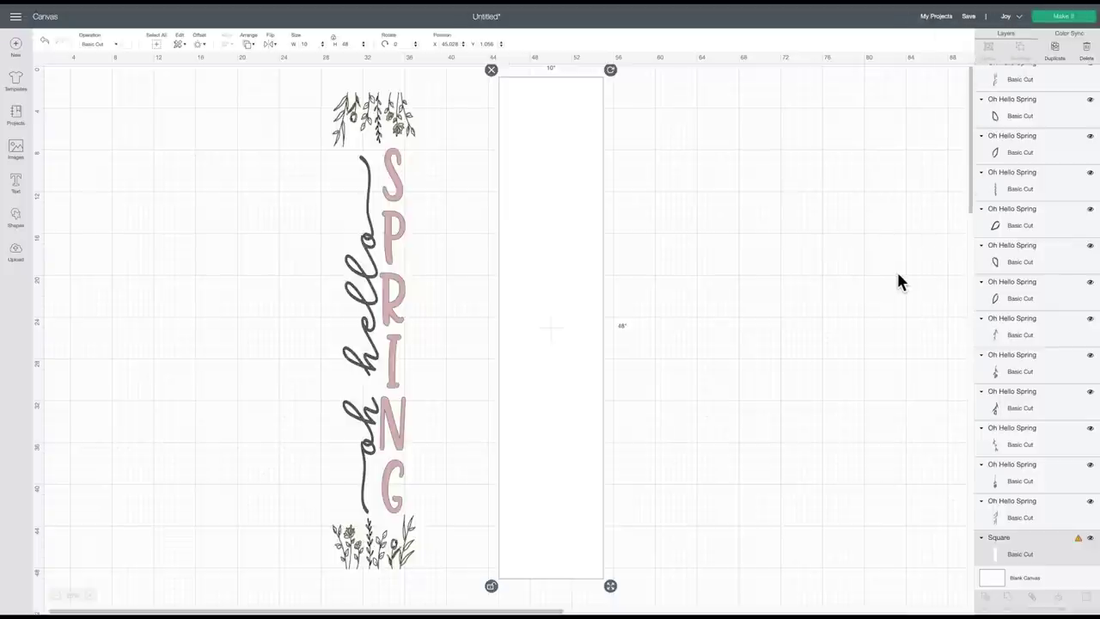
- Move the attached "oh hello" script and the attached SPRING letters side by side onto the white rectangle
left_click(443, 123)
left_click_drag(359, 260, 524, 255)
left_click_drag(393, 228, 570, 226)
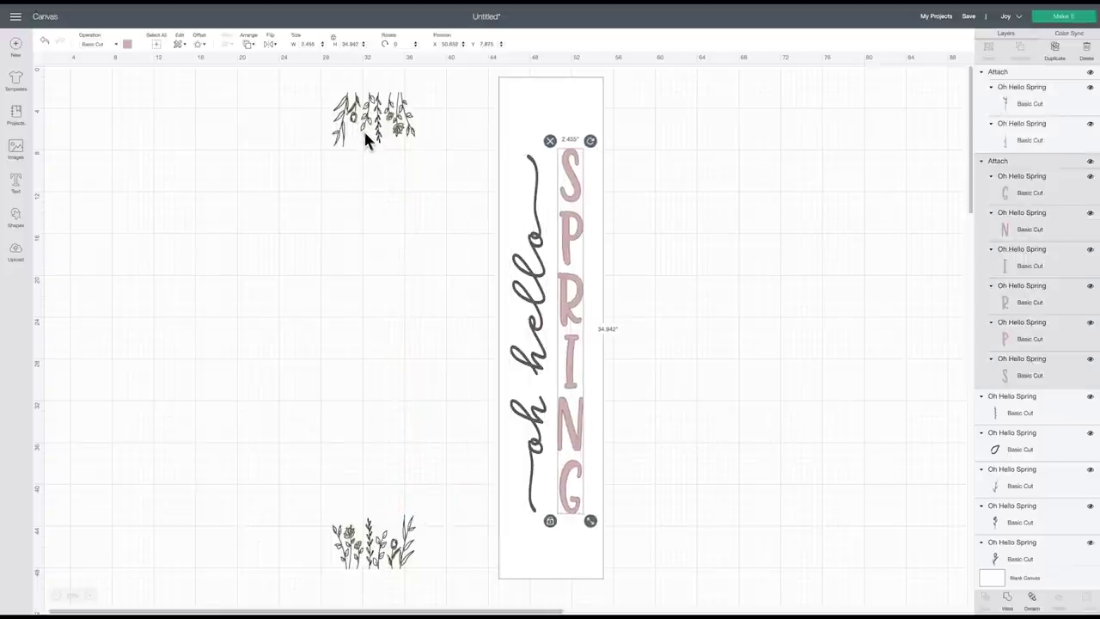
left_click_drag(309, 83, 432, 164)
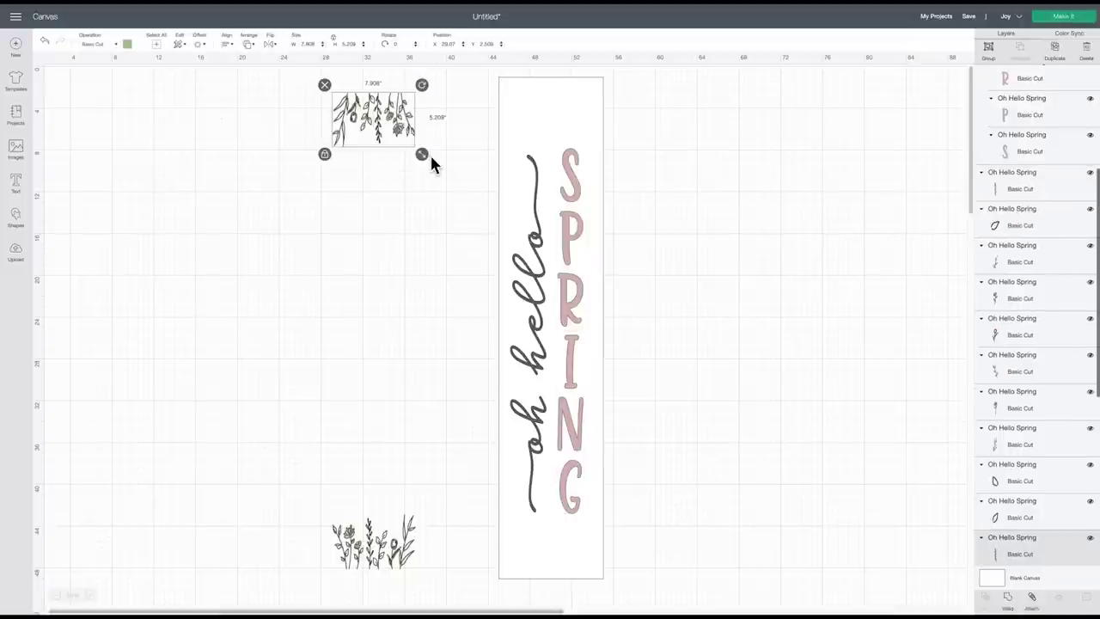
left_click(1034, 601)
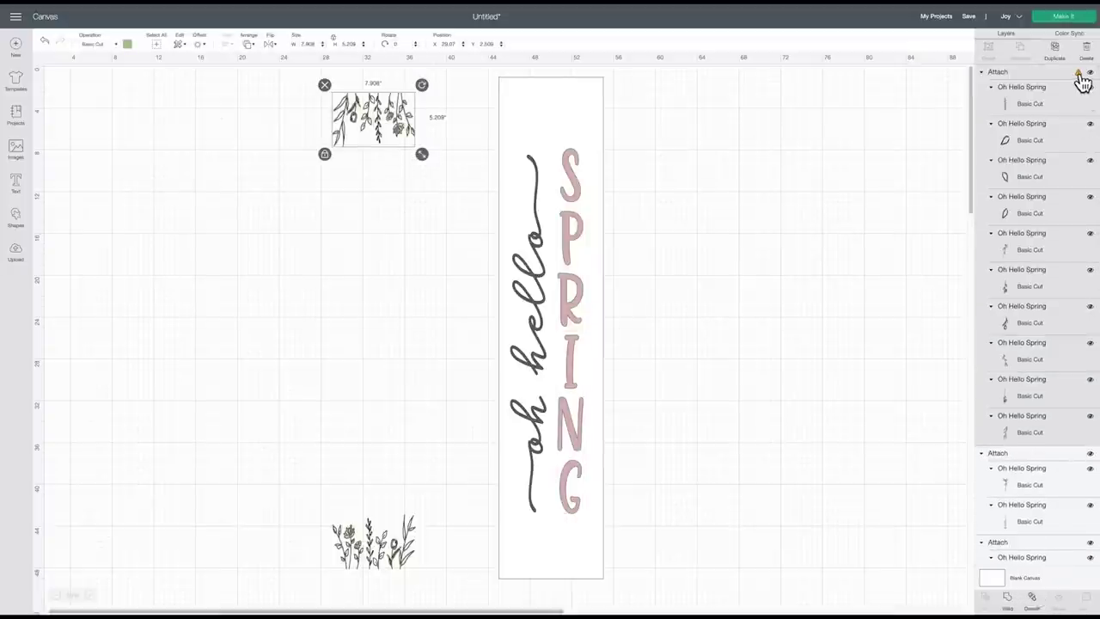
mouse_move(1080, 75)
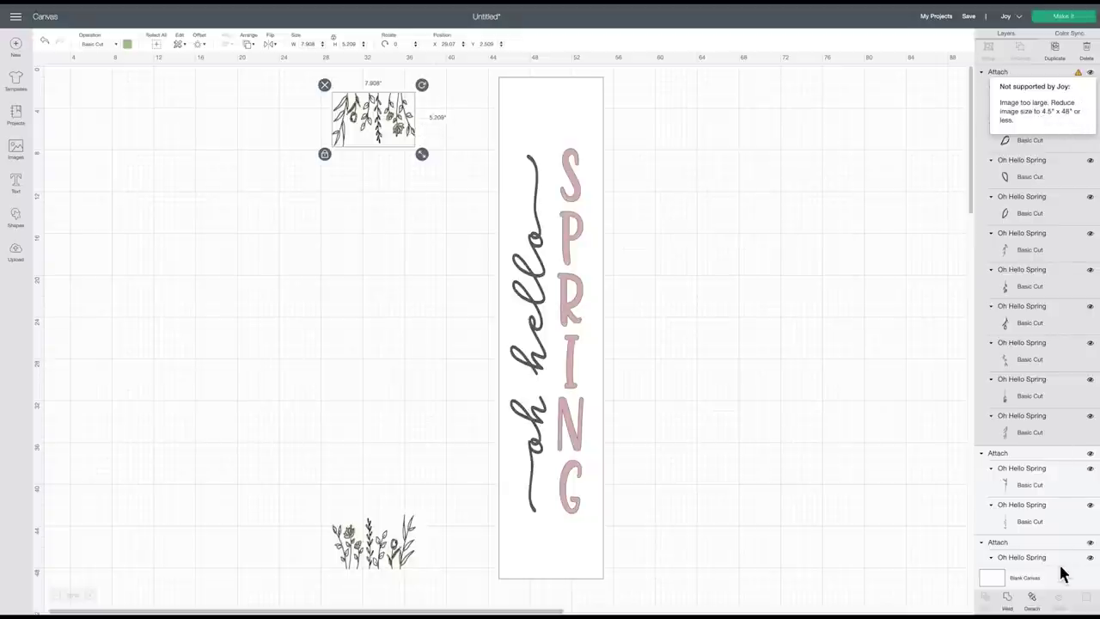
left_click(1031, 604)
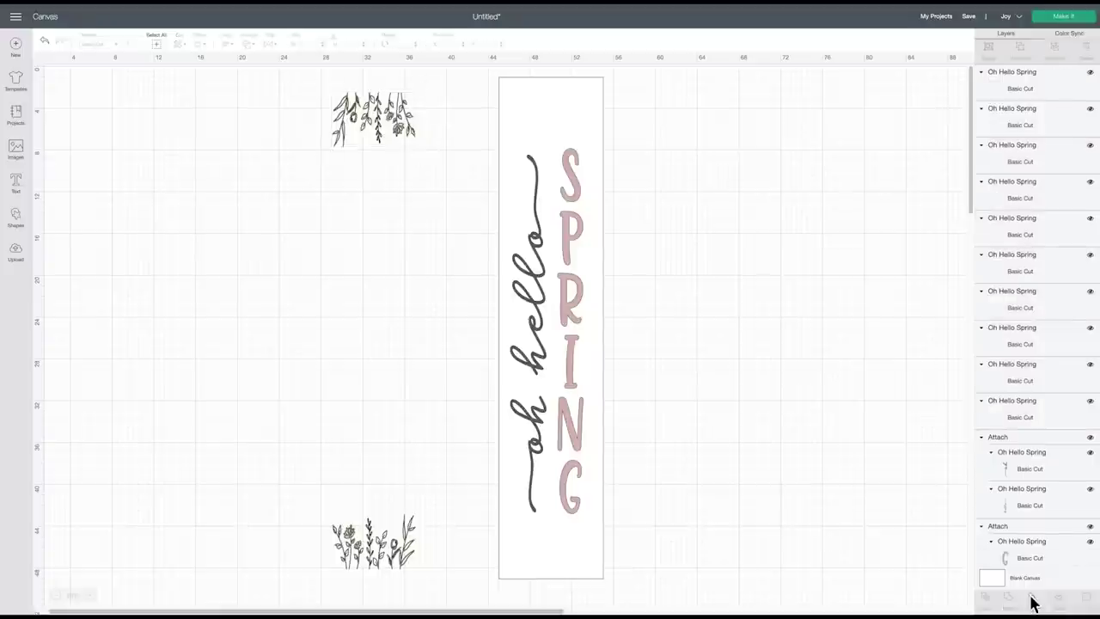
- Attach the left half of the upper flower border and place it in the white rectangle's upper left corner
left_click_drag(327, 85, 375, 152)
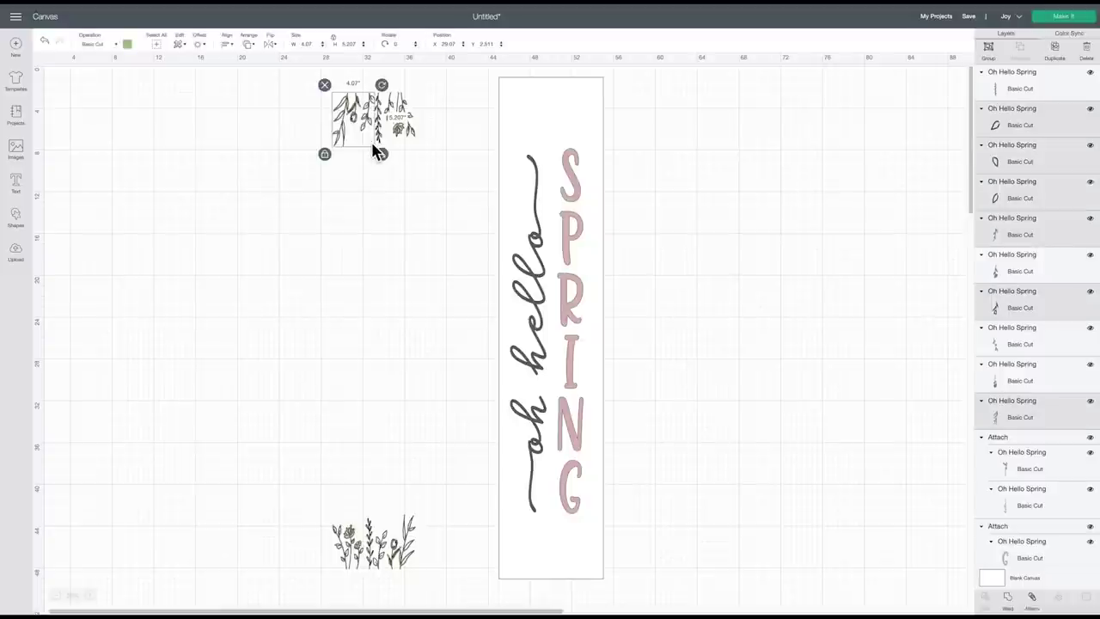
left_click(1031, 599)
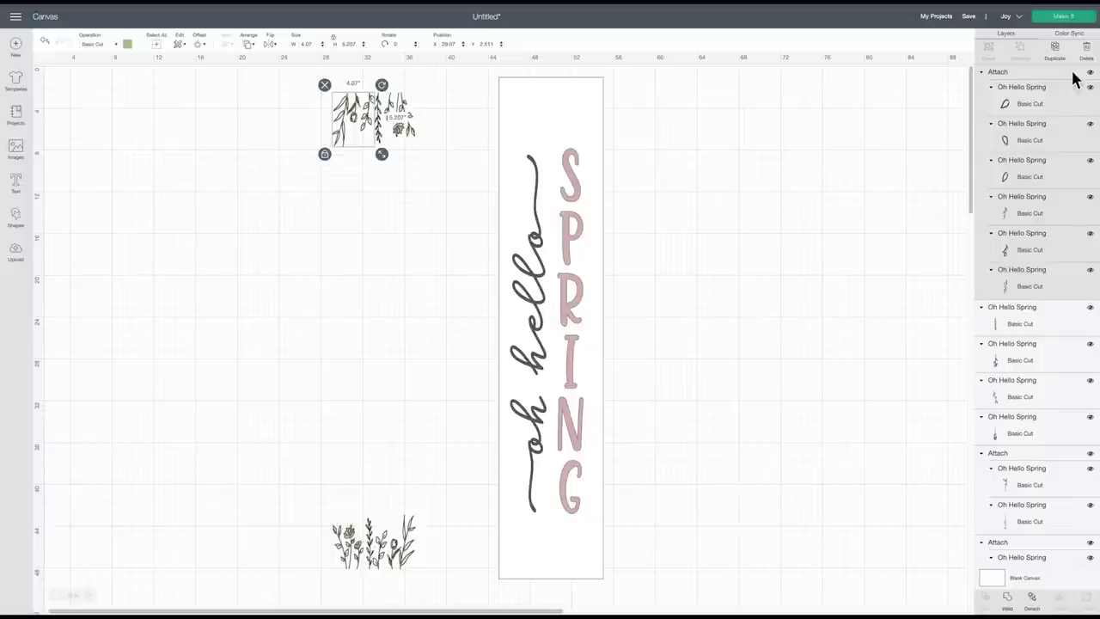
left_click_drag(362, 101, 521, 96)
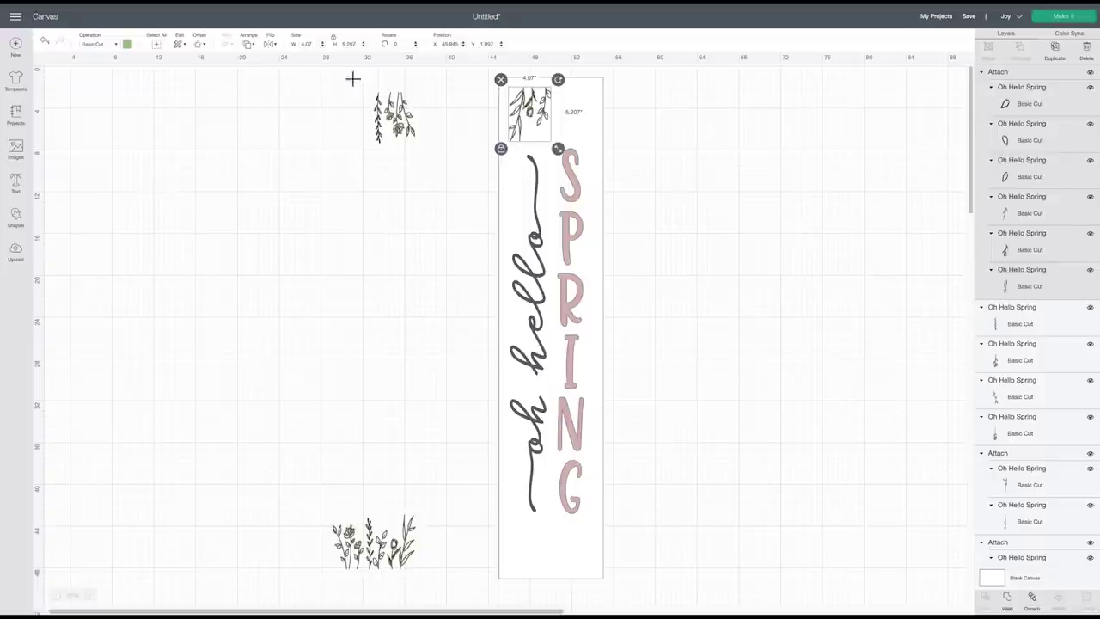
- Attach the remaining right half of the upper flower border and place it beside the left half on the rectangle
left_click_drag(350, 78, 426, 153)
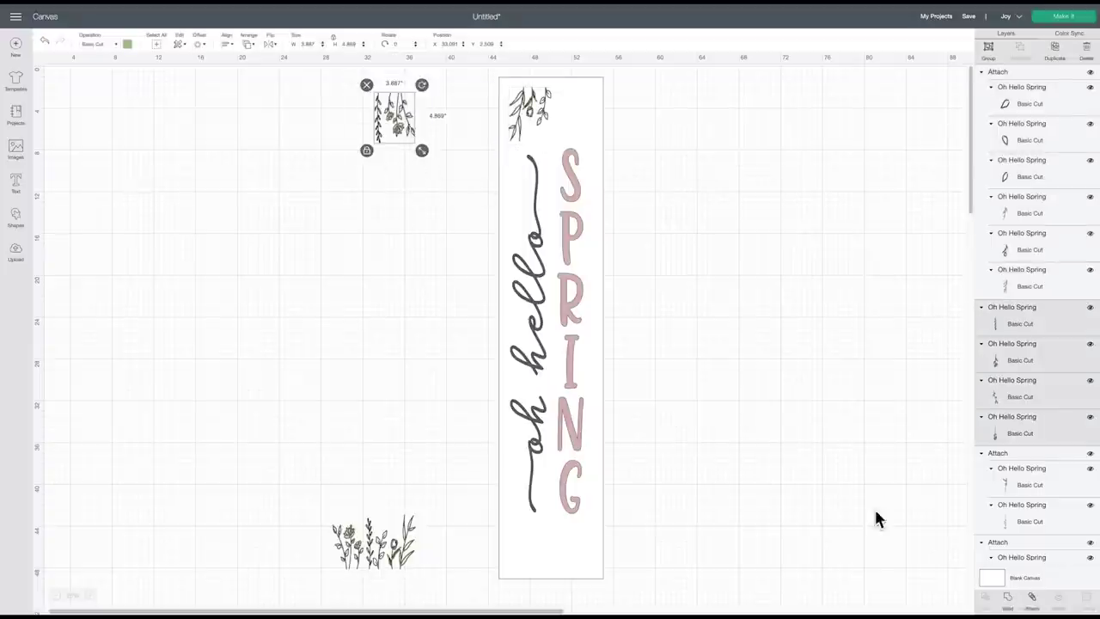
left_click(1033, 598)
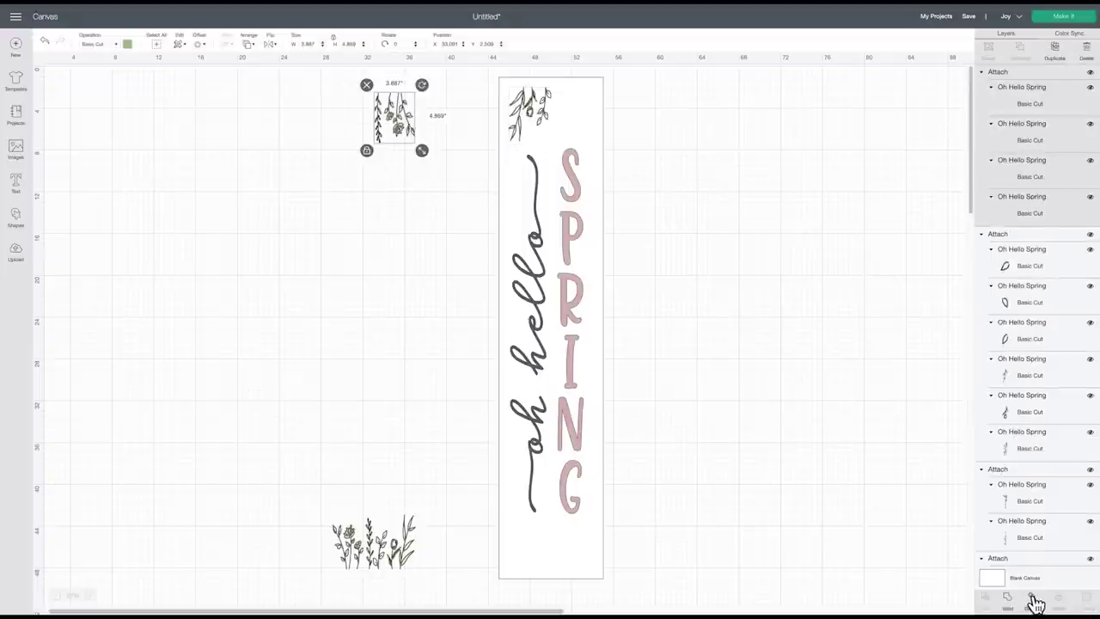
left_click_drag(395, 120, 572, 121)
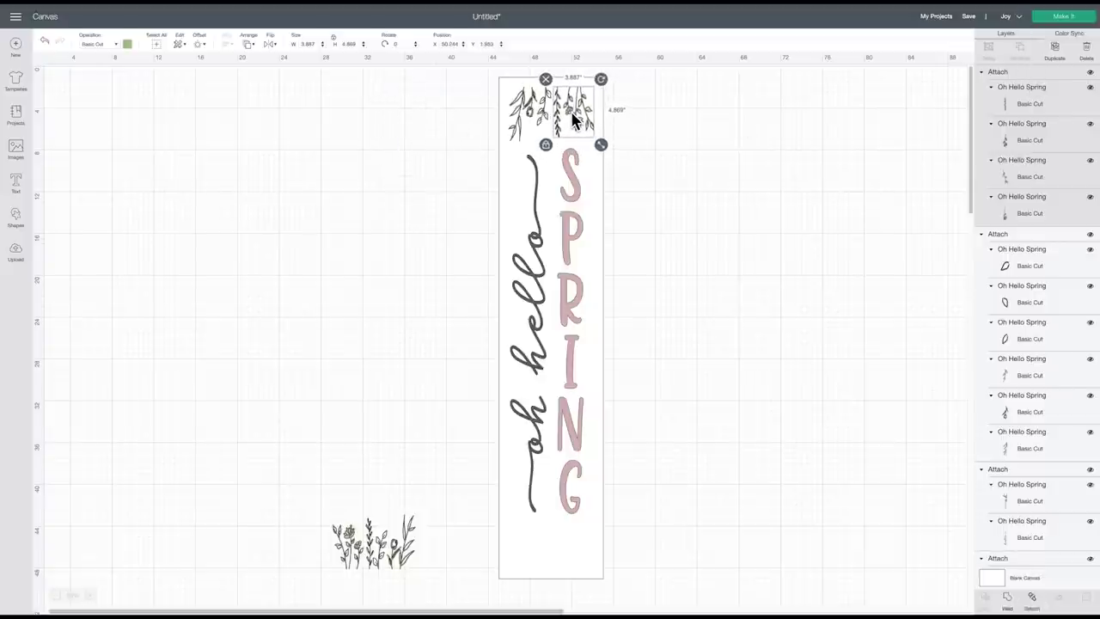
- Attach the left half of the lower flower border and place it in the white rectangle's lower left corner
left_click(321, 512)
left_click_drag(321, 504, 375, 589)
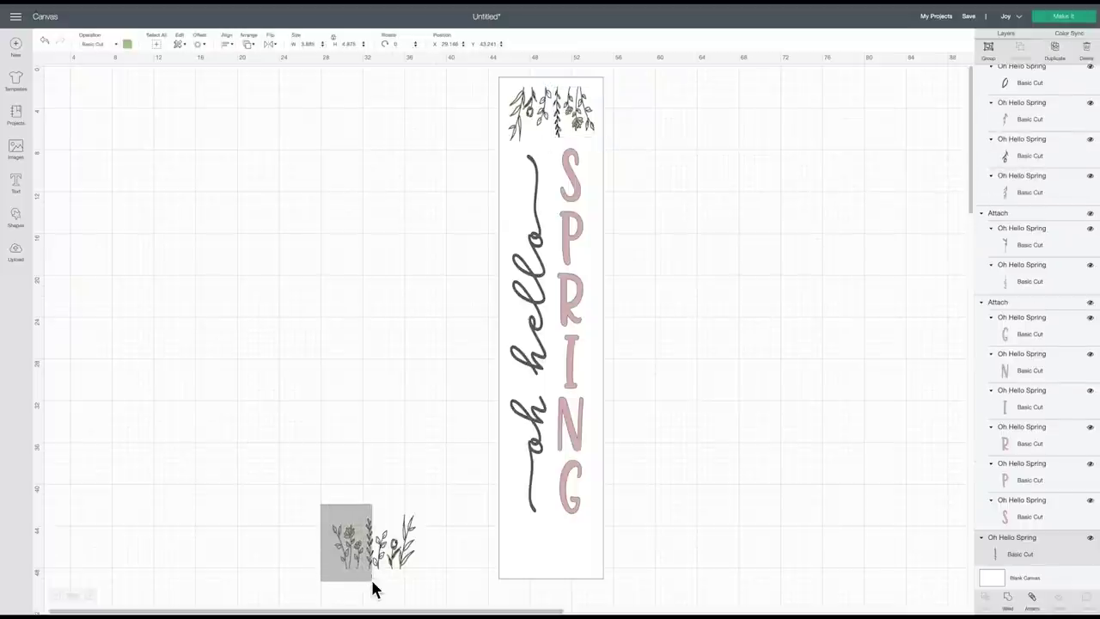
left_click(1034, 598)
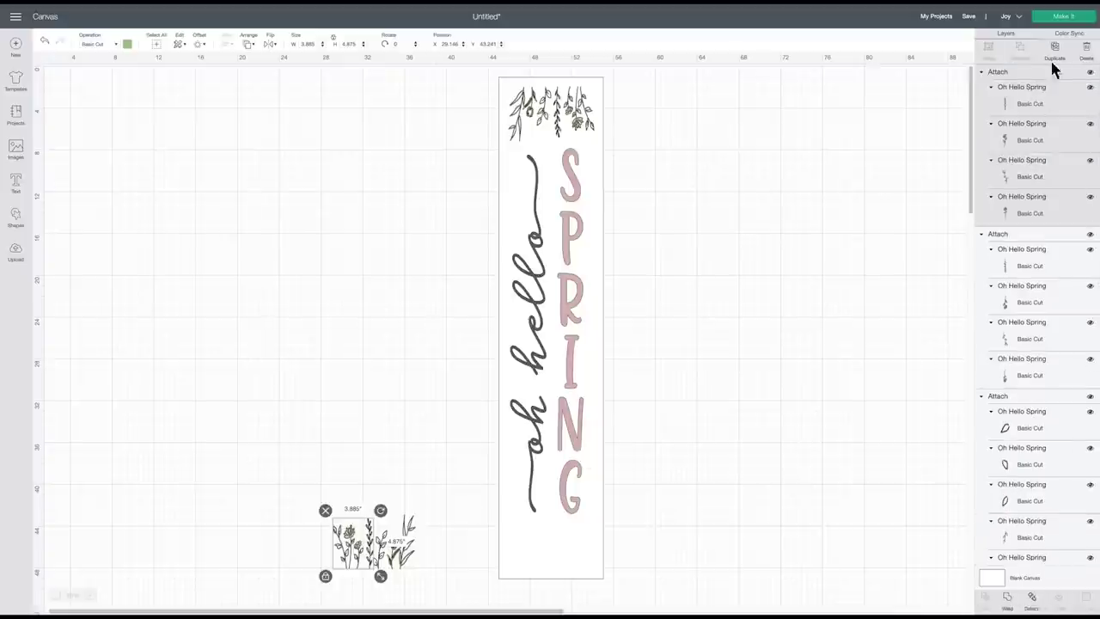
left_click_drag(352, 540, 519, 552)
- Attach the remaining right half of the lower flower border and place it beside the left half on the rectangle
left_click_drag(344, 503, 452, 594)
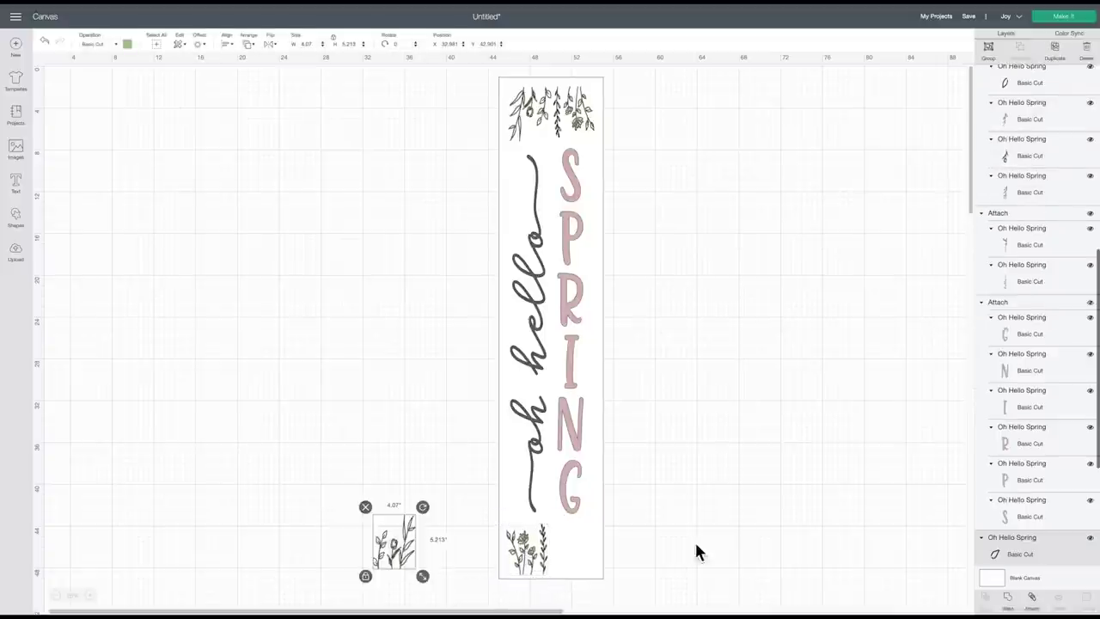
left_click(1031, 598)
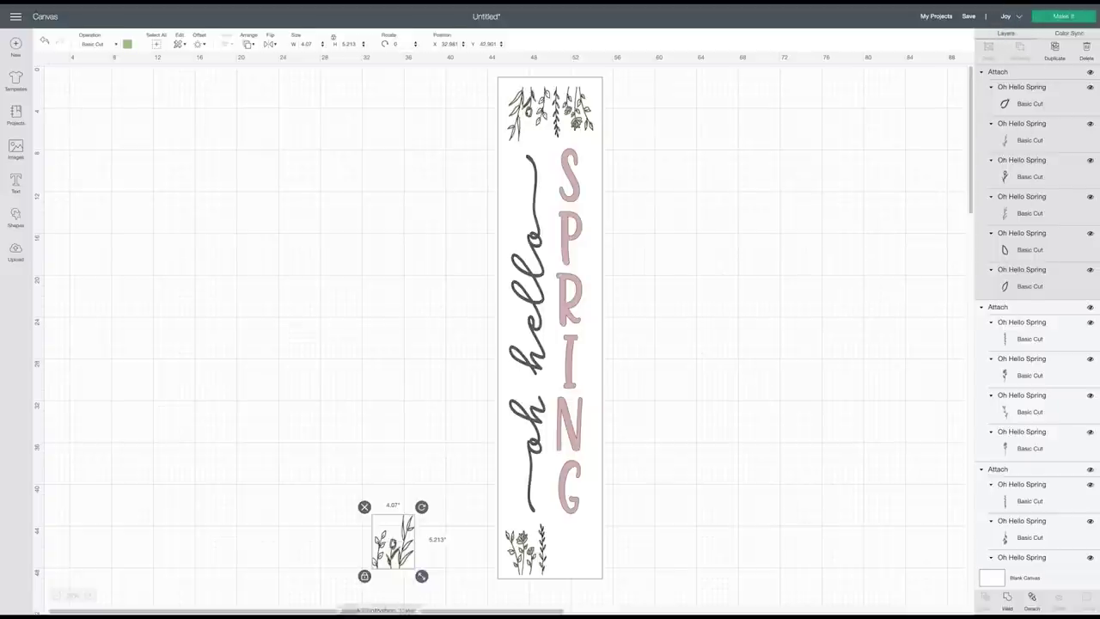
left_click_drag(388, 555, 567, 560)
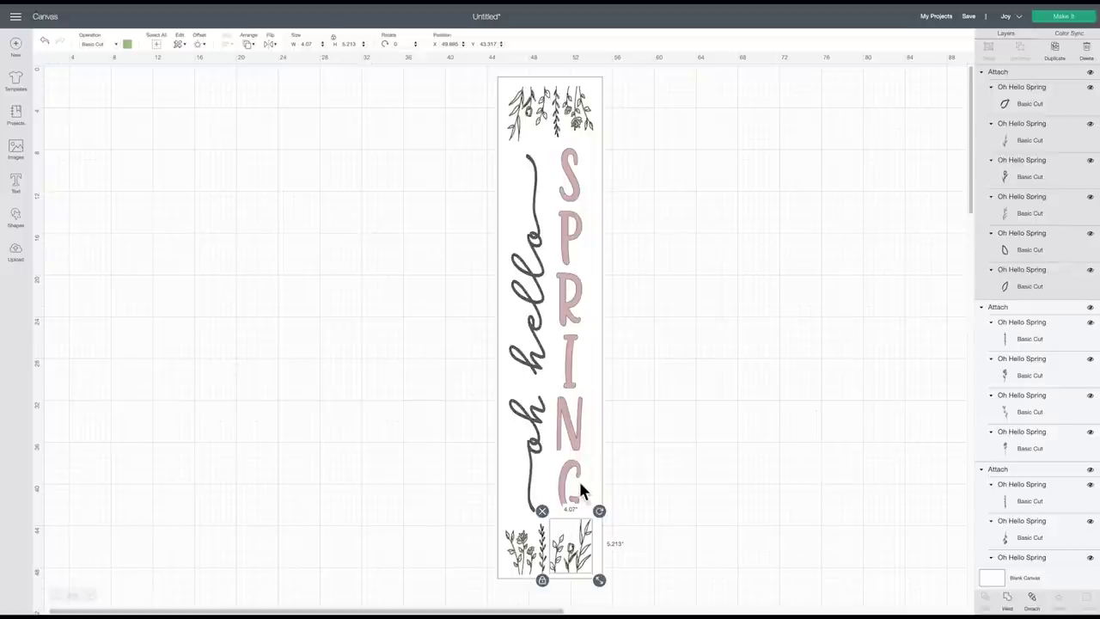
- Check the widths of the lower flower pieces, the "oh hello" script, the SPRING letters and the upper flower pieces
left_click(526, 550)
left_click(567, 552)
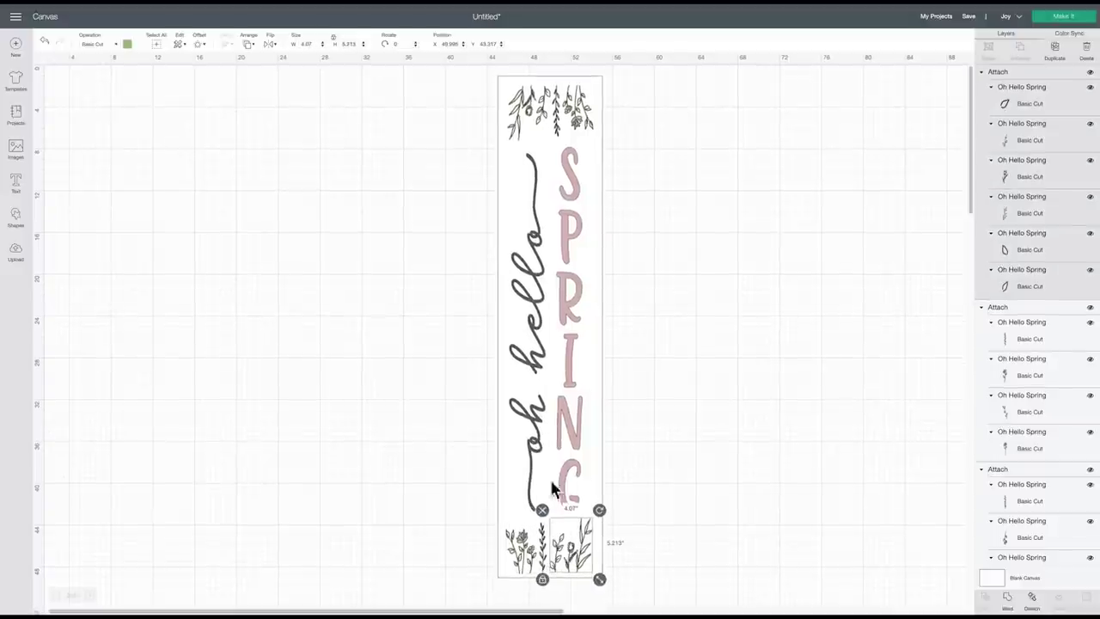
left_click(537, 307)
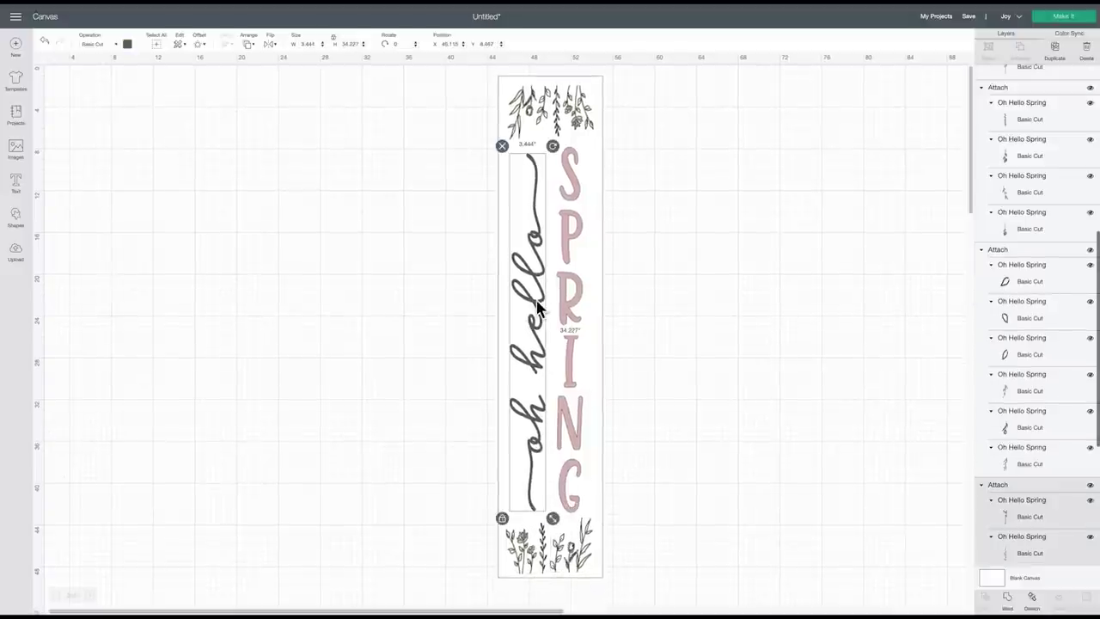
left_click(570, 272)
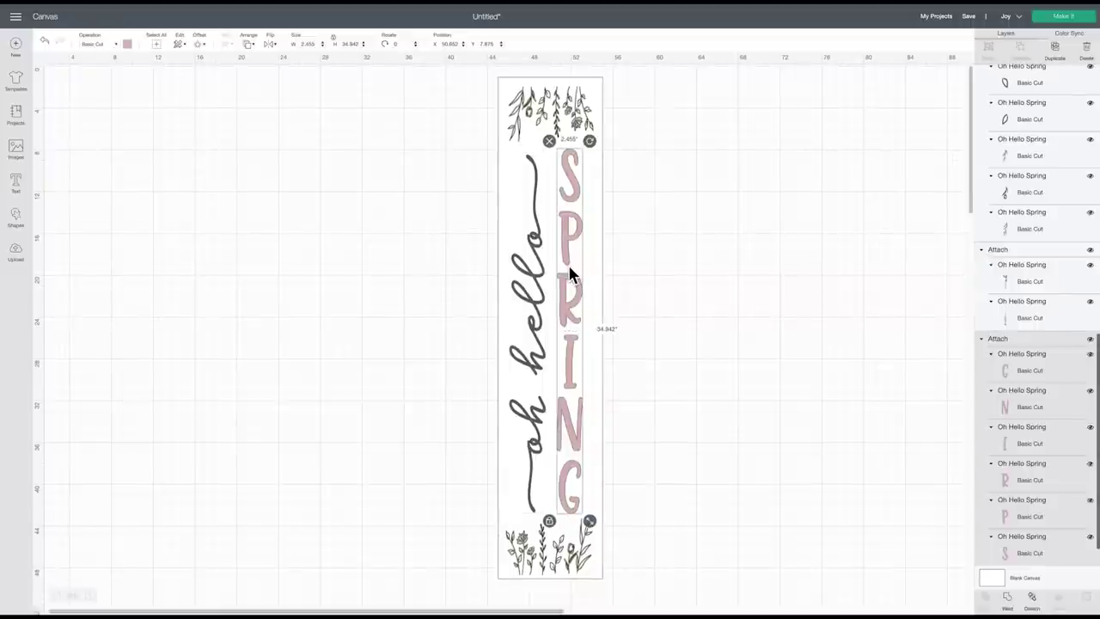
left_click(531, 113)
left_click(574, 110)
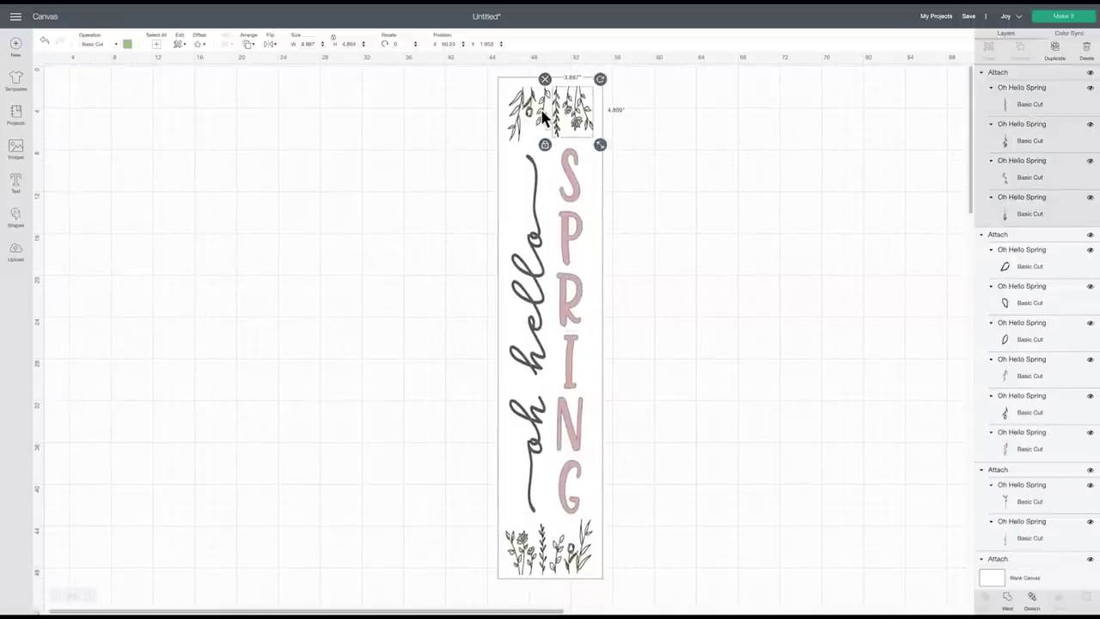
- Hide the white background rectangle and send the project to be made, with Multiple Ways as the material loading method
left_click(599, 224)
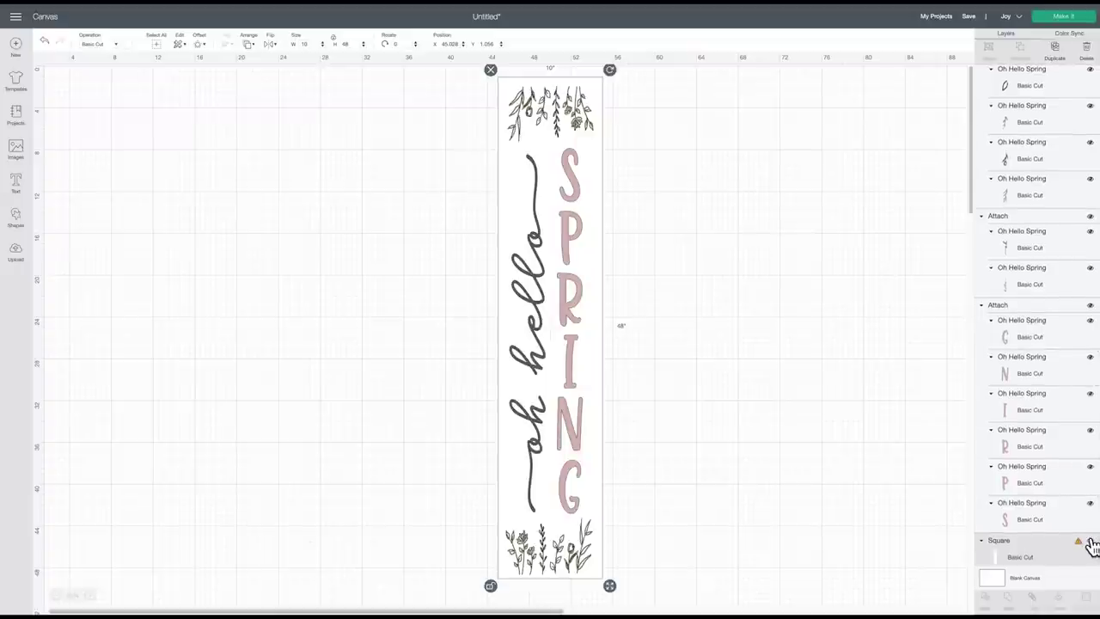
left_click(1089, 541)
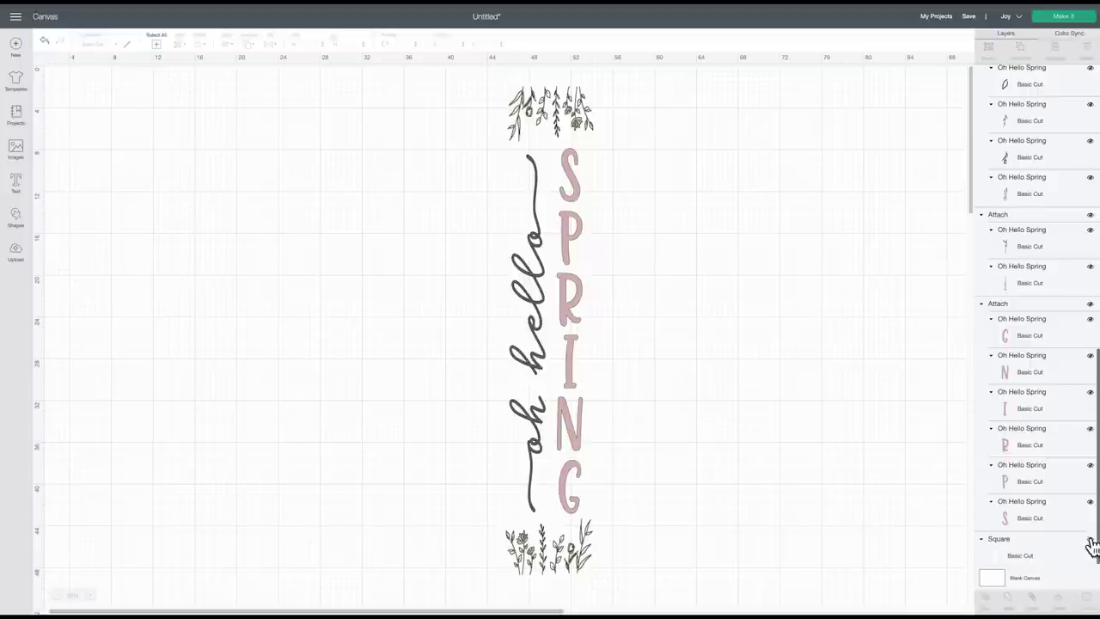
left_click(1063, 21)
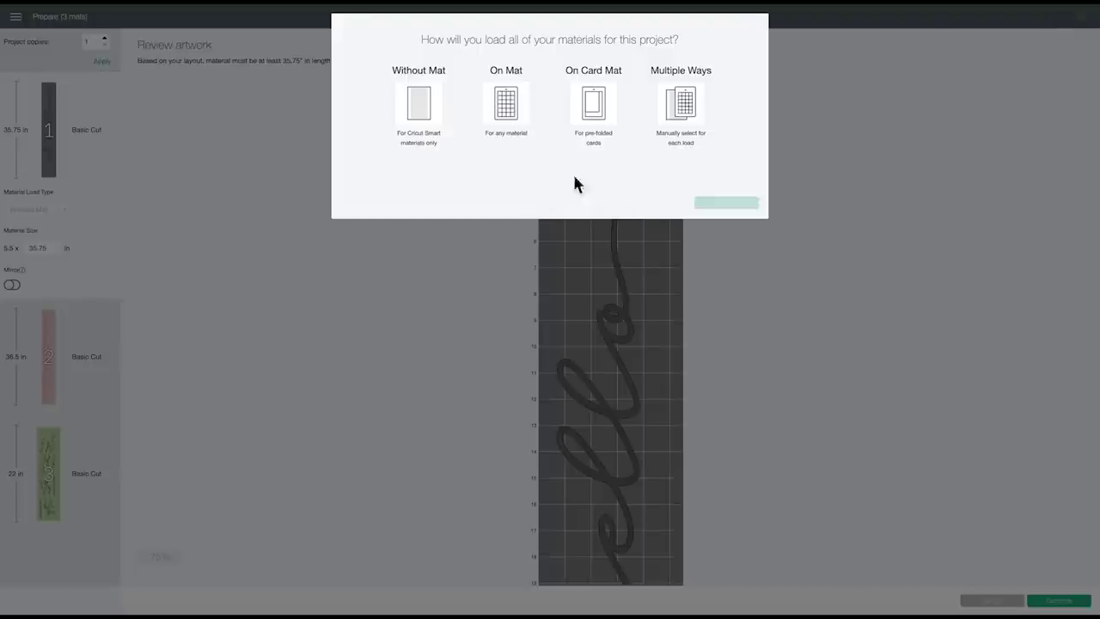
left_click(683, 110)
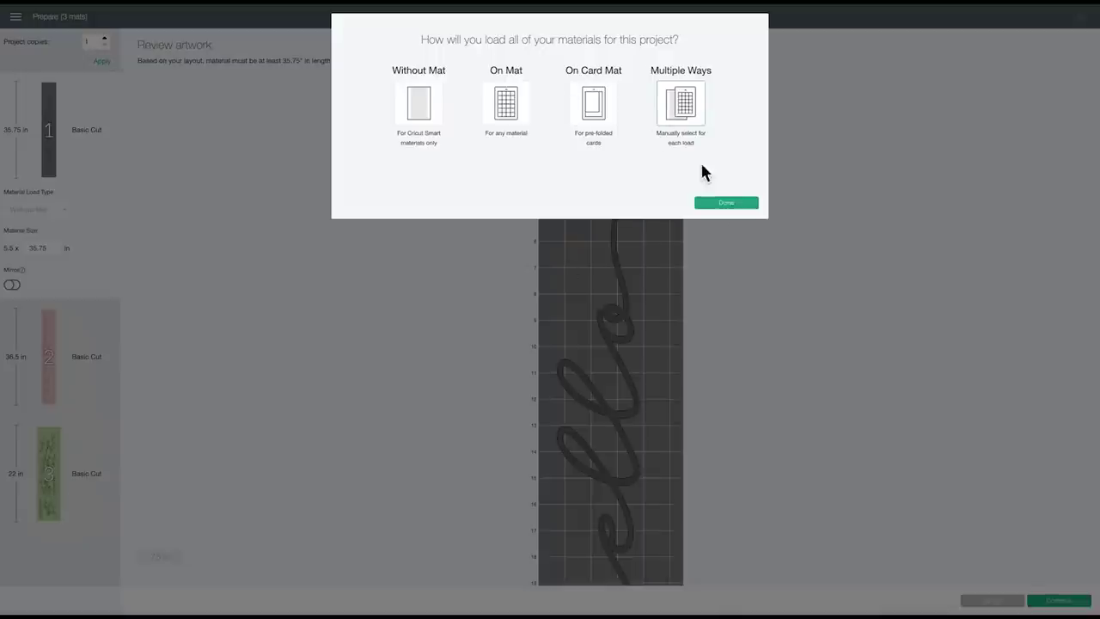
left_click(737, 206)
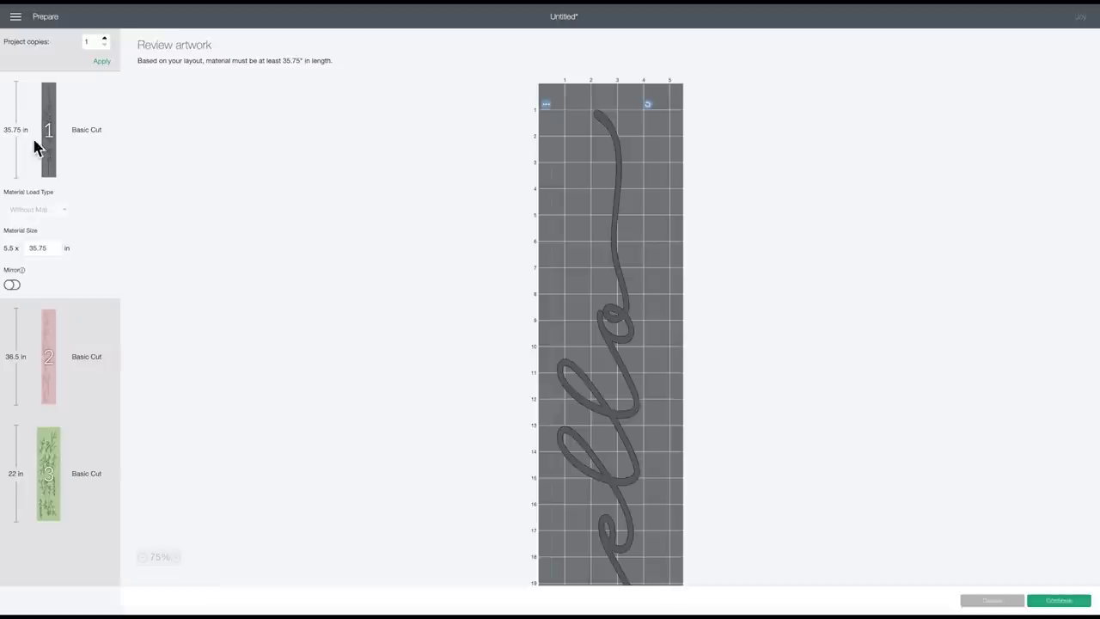
- Set the green flower load to On Mat with a material size of 4.5" x 12"
left_click(50, 345)
left_click(49, 451)
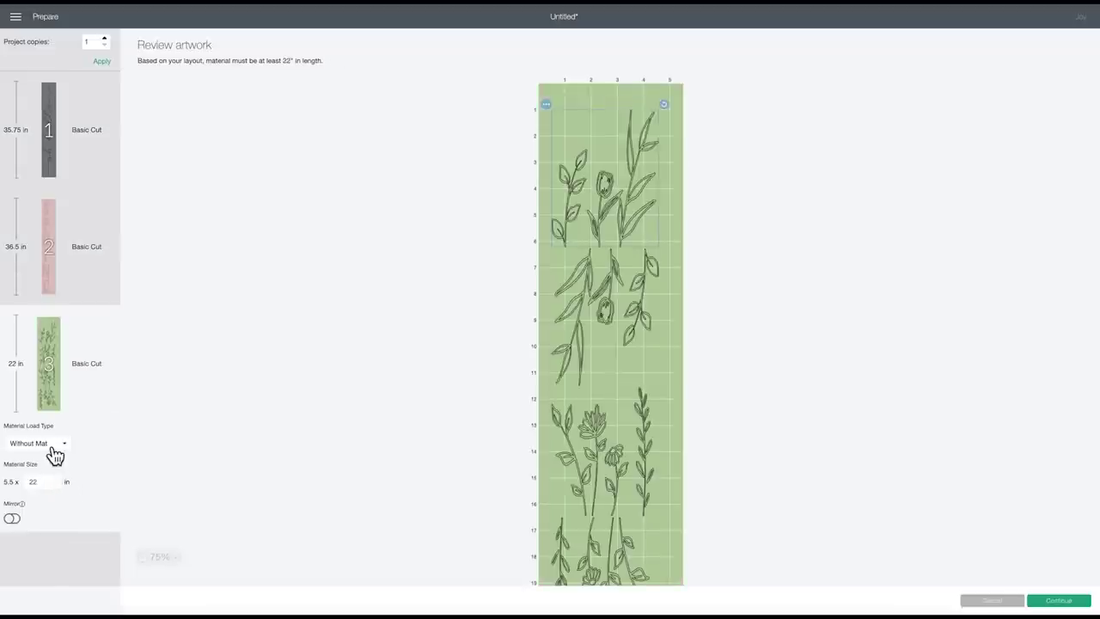
left_click(51, 448)
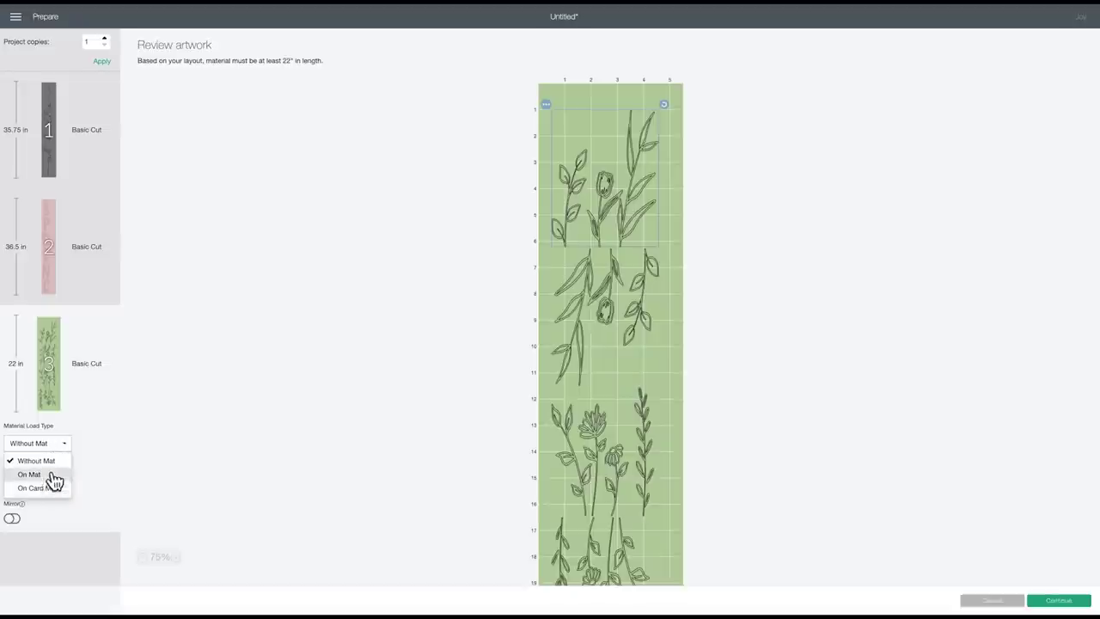
left_click(32, 475)
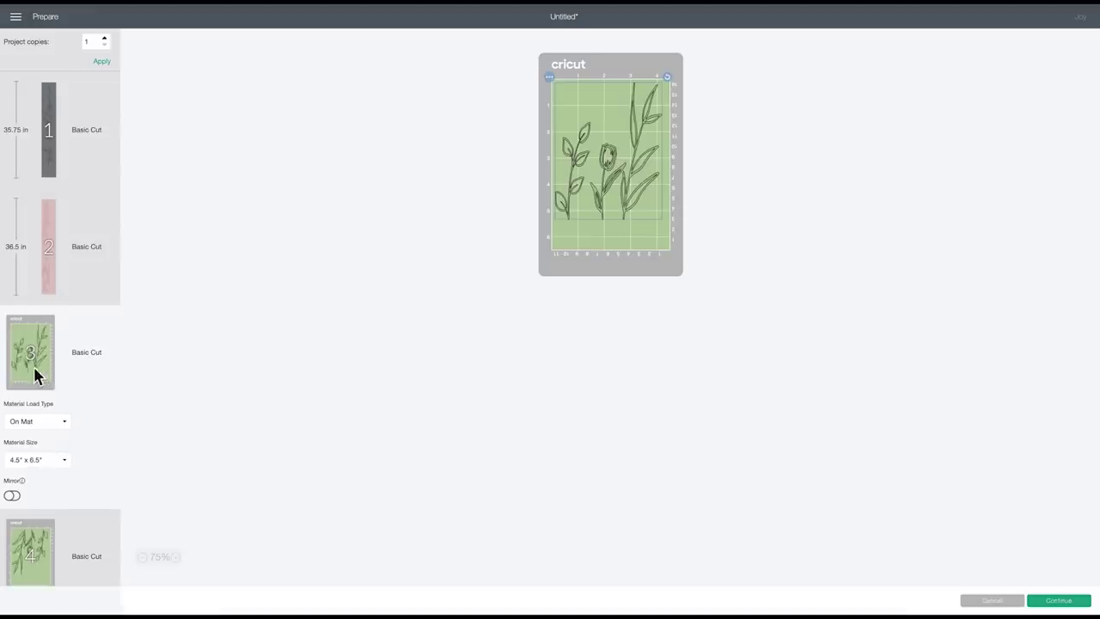
left_click(51, 468)
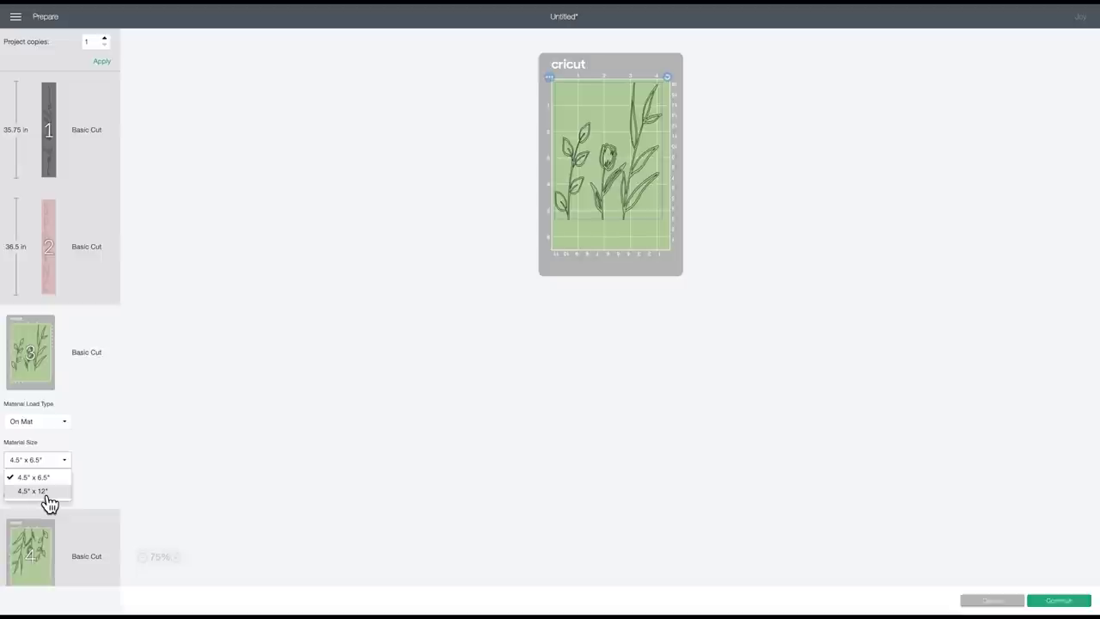
left_click(47, 493)
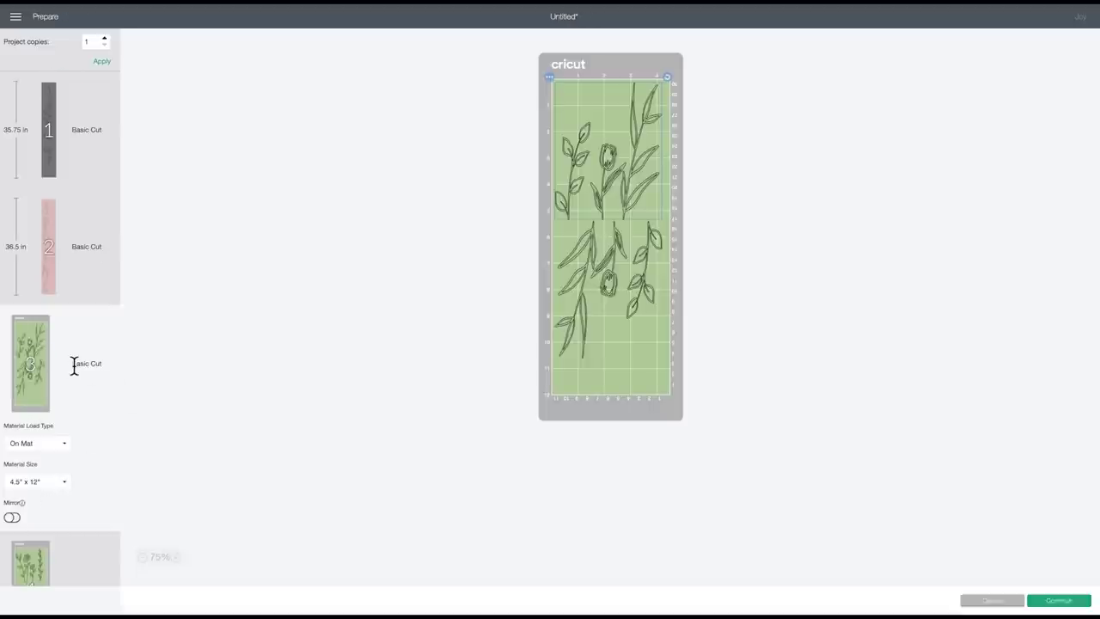
- Review the artwork layout of the SPRING load, both green flower mats and the "oh hello" load
scroll(74, 365, "down", 1)
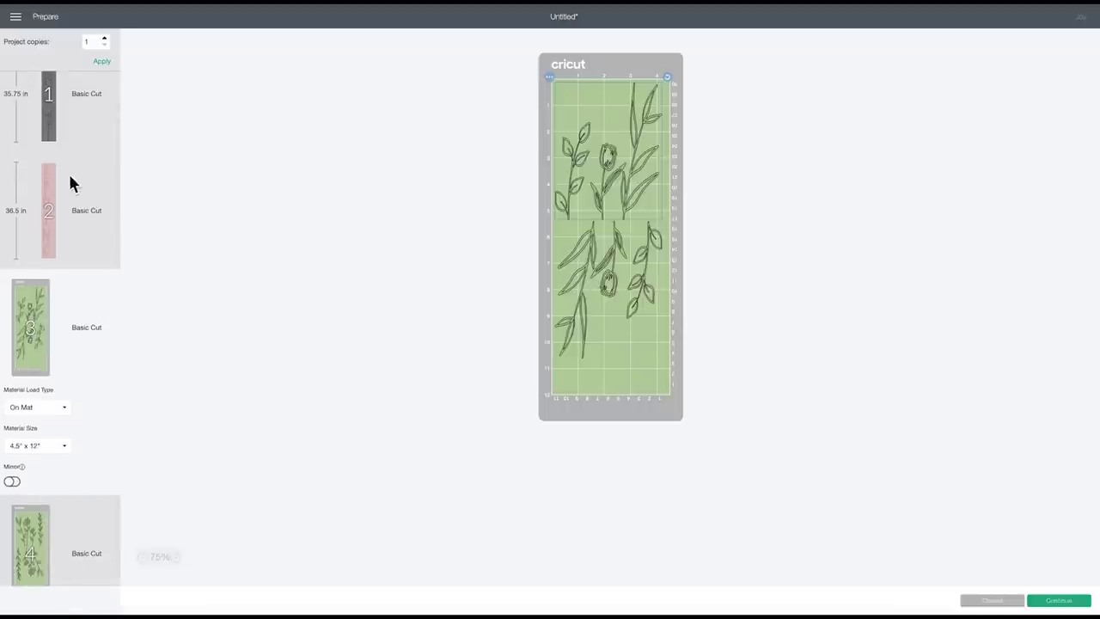
left_click(89, 118)
left_click(74, 318)
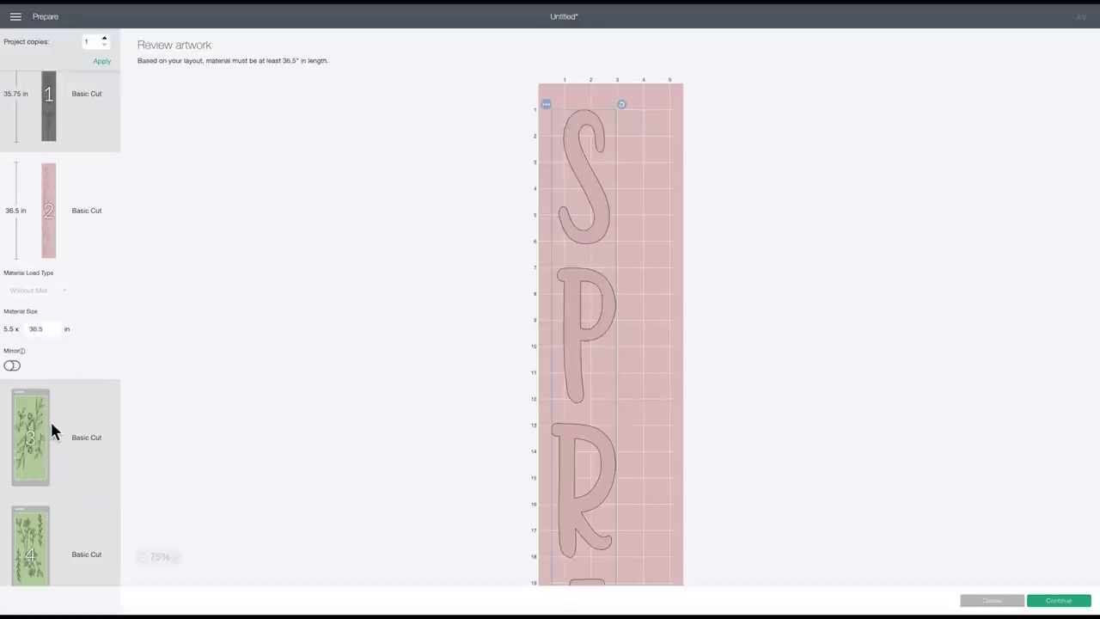
left_click(65, 437)
left_click(81, 521)
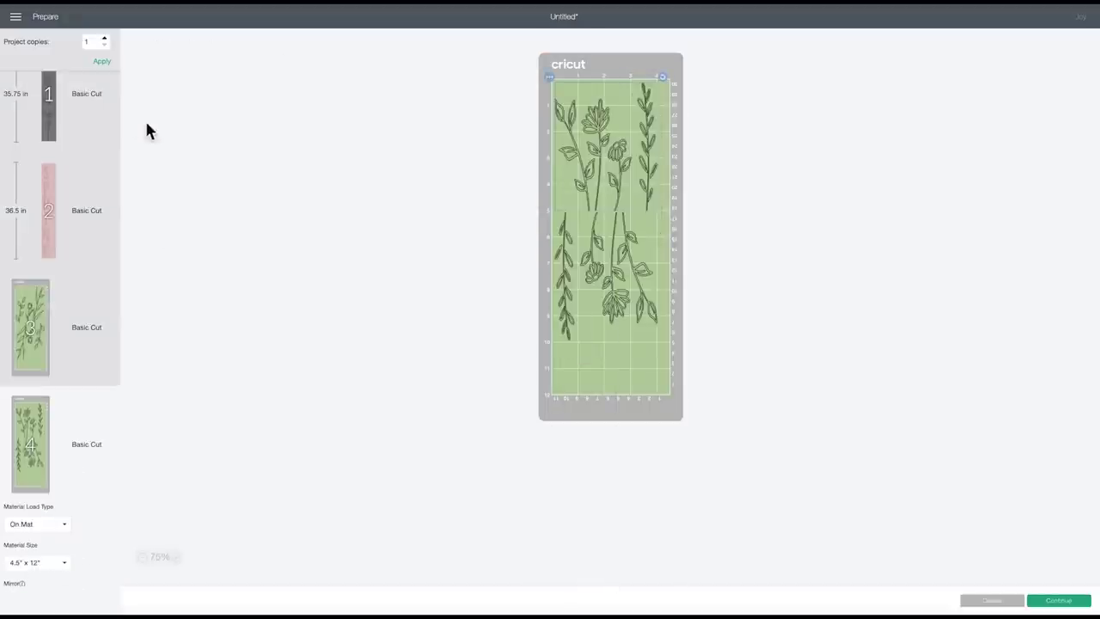
left_click(66, 116)
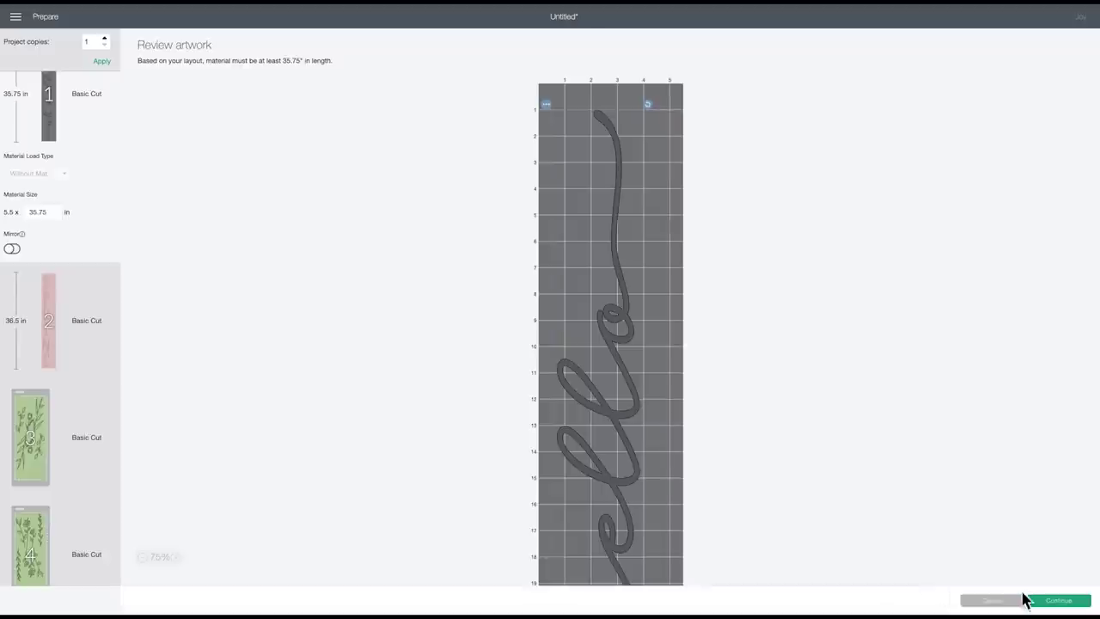
- Continue to the cutting setup and select Smart Vinyl – Permanent from the compatible materials for the "oh hello" load
left_click(1048, 604)
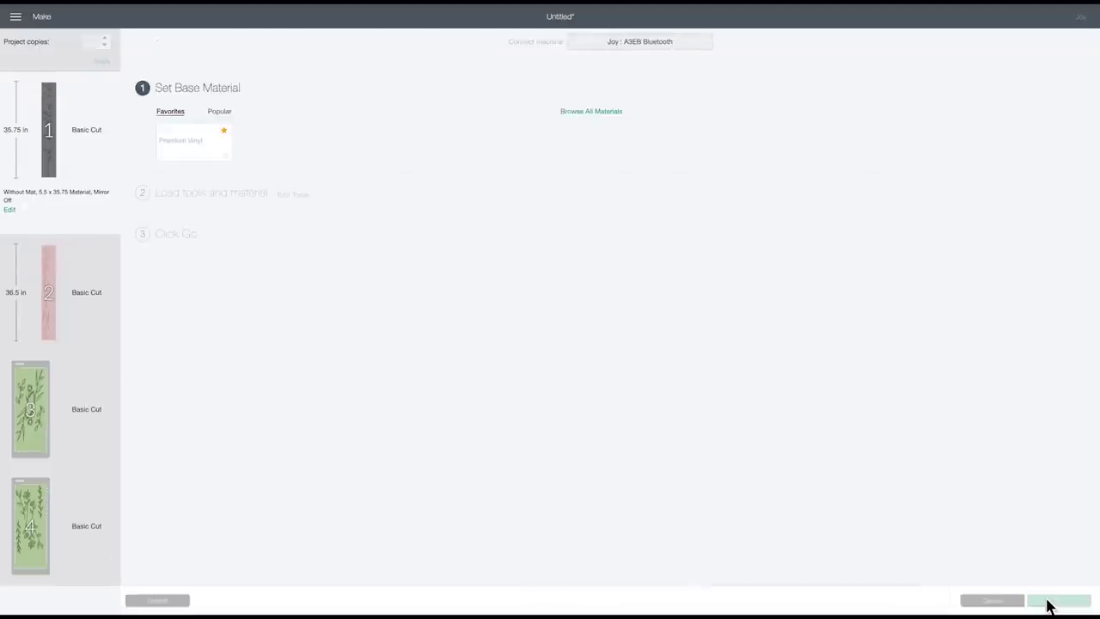
left_click(585, 111)
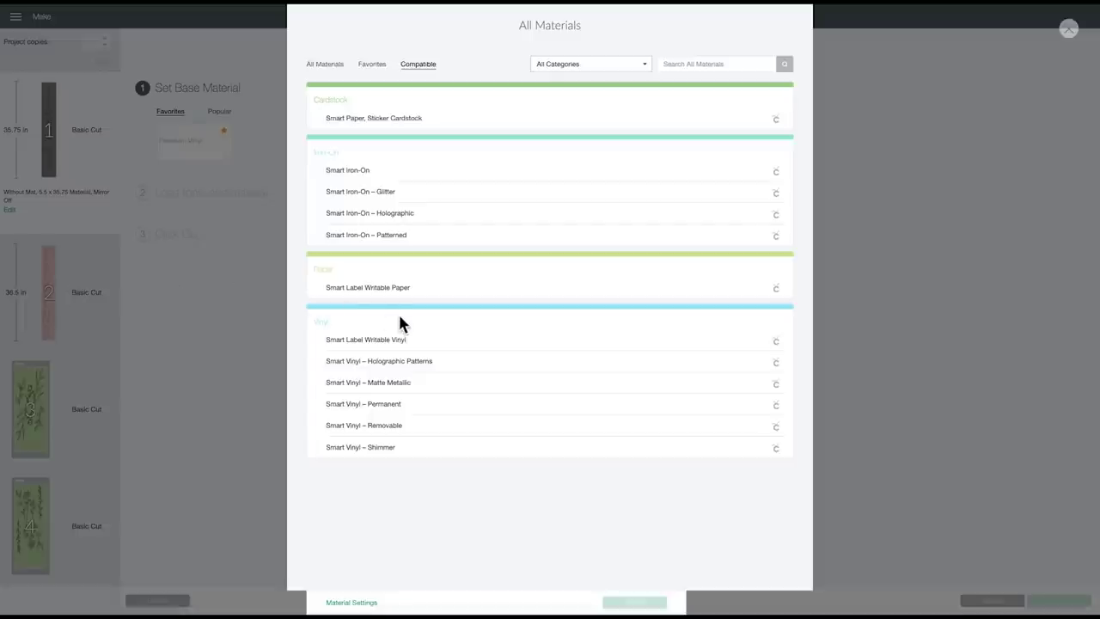
left_click(400, 402)
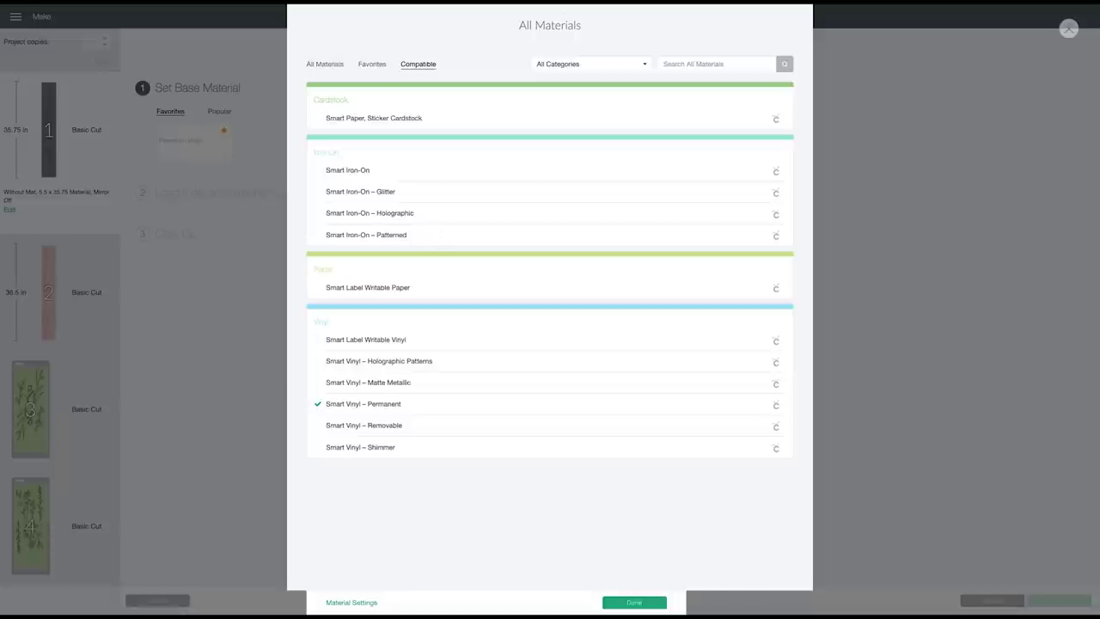
- Try to select Premium Vinyl from the full materials list for the matless "oh hello" load
left_click(327, 65)
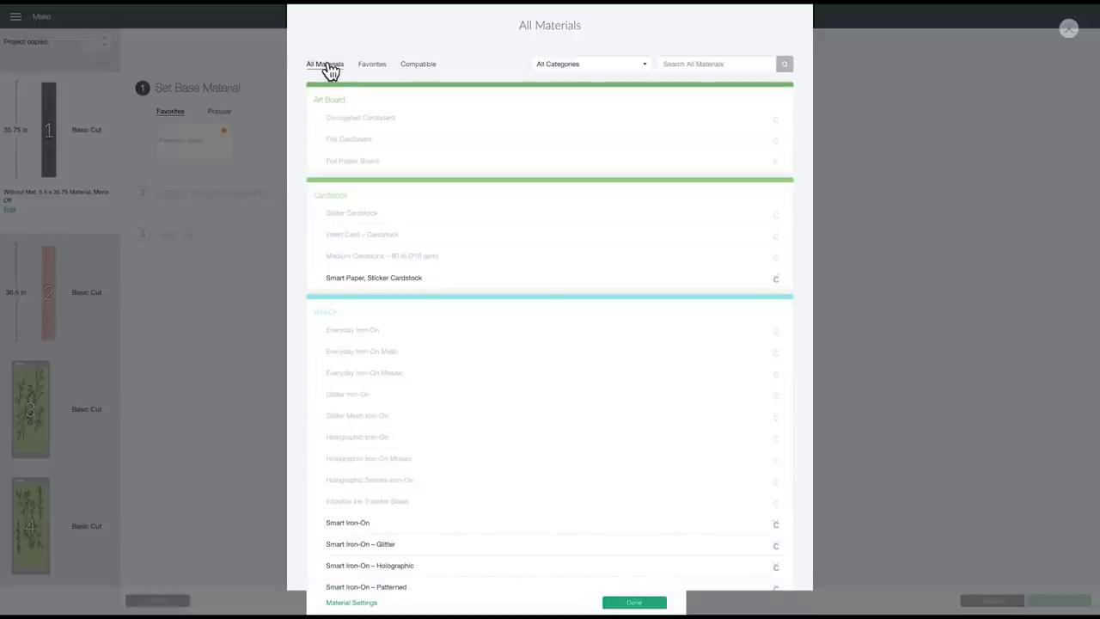
scroll(543, 283, "down", 5)
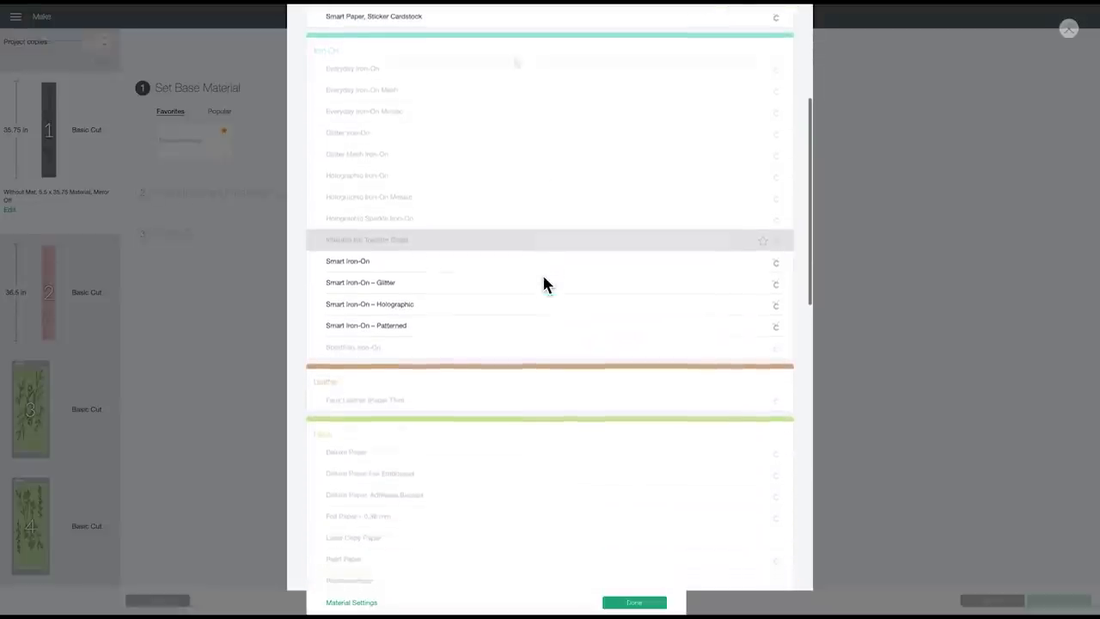
scroll(507, 179, "down", 5)
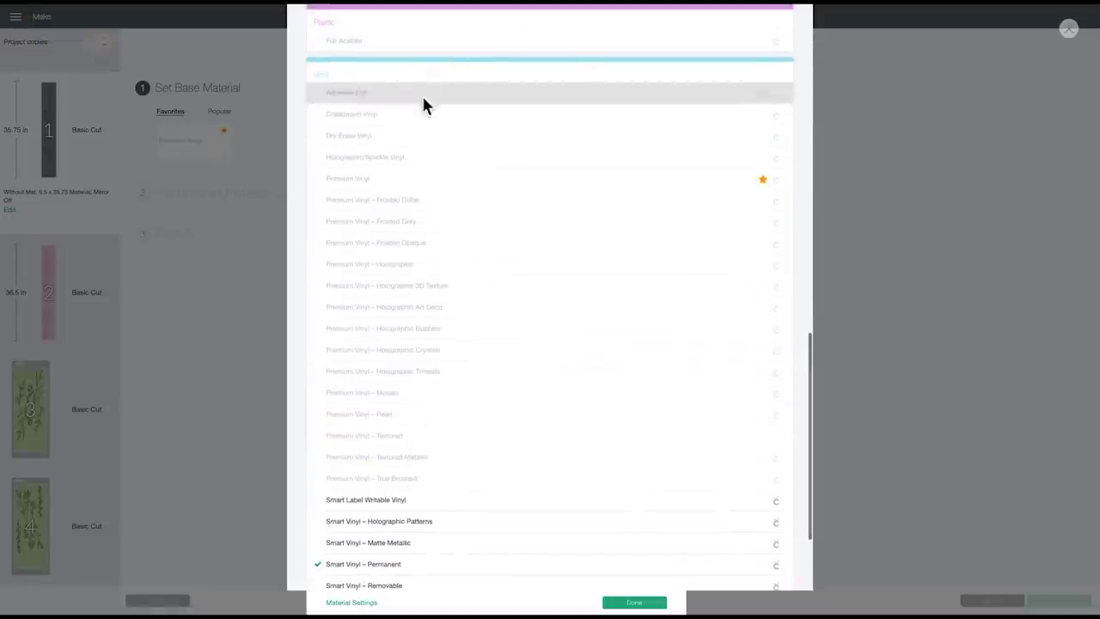
left_click(359, 187)
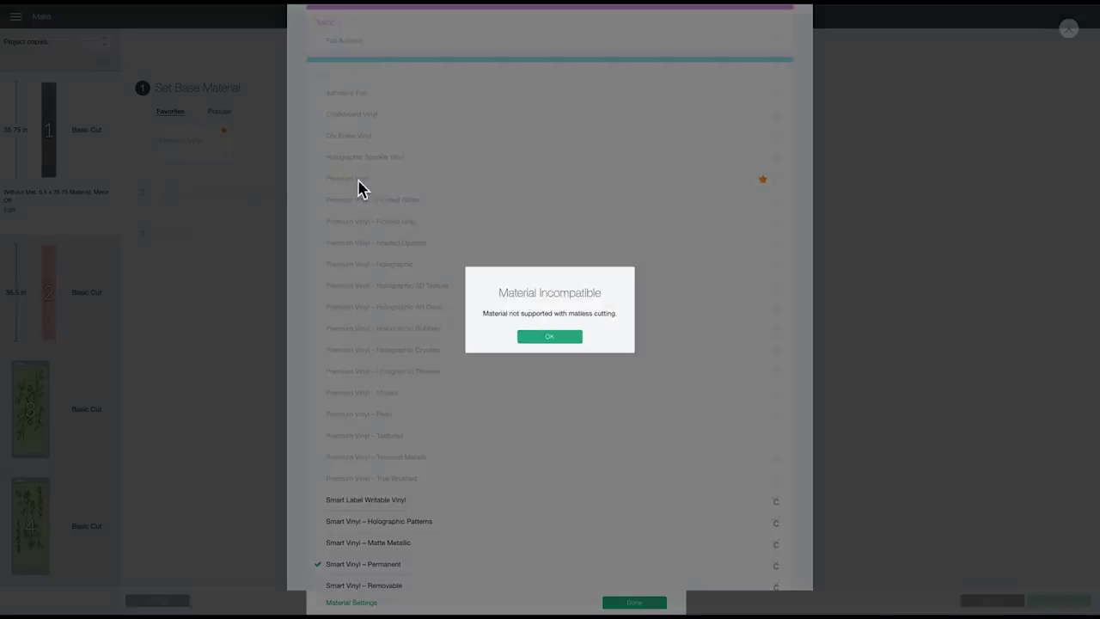
left_click(550, 338)
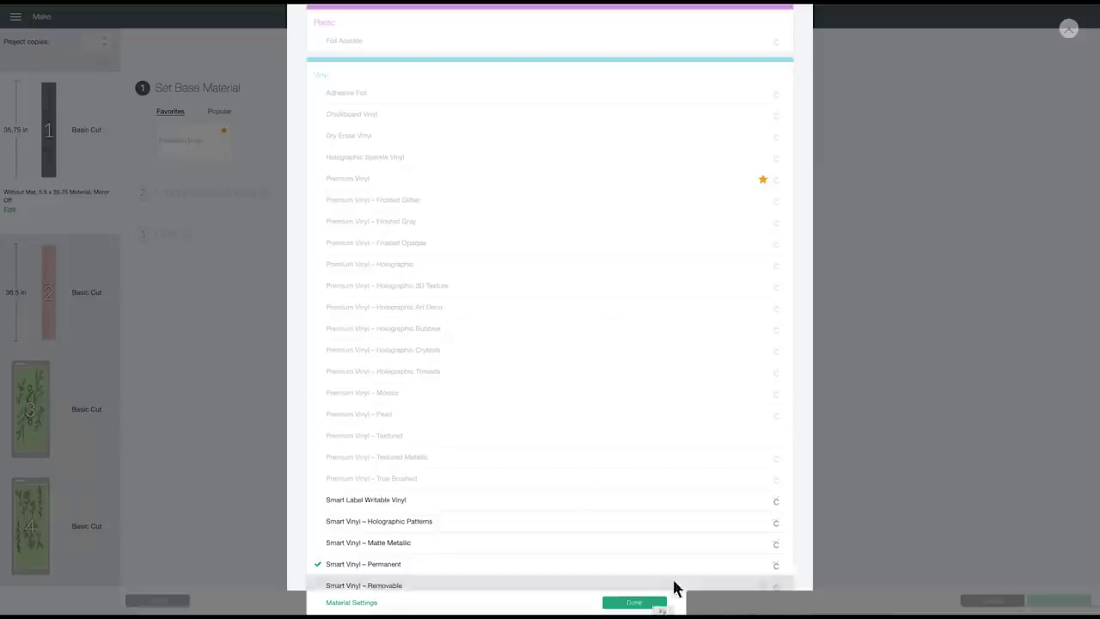
- Apply Smart Vinyl – Permanent as the base material and preview the SPRING load
scroll(628, 412, "up", 10)
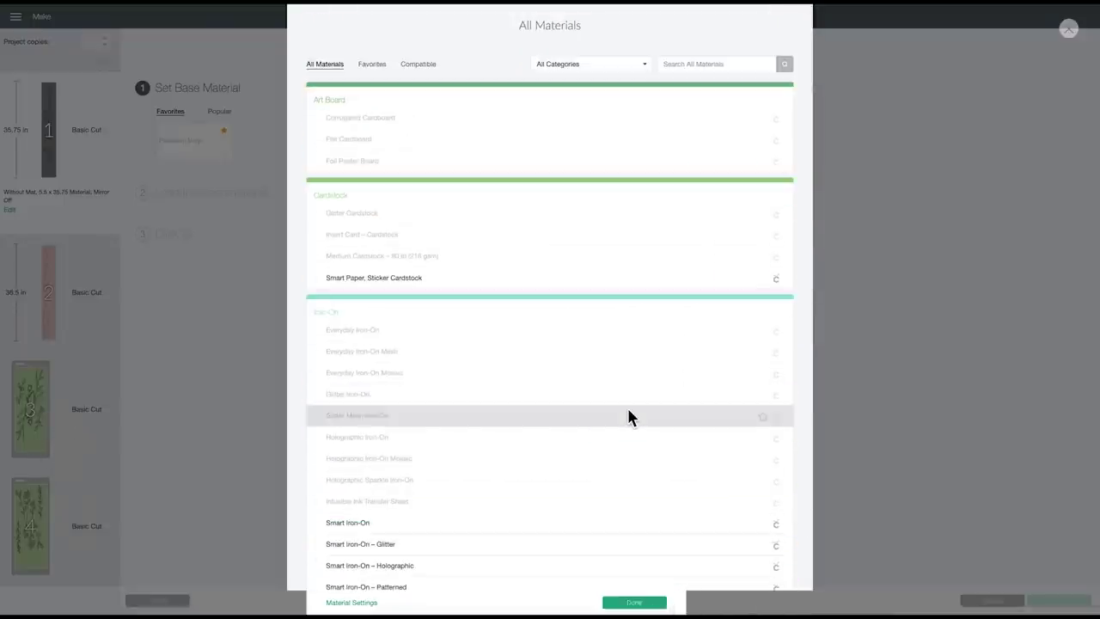
scroll(628, 412, "down", 8)
scroll(628, 416, "down", 6)
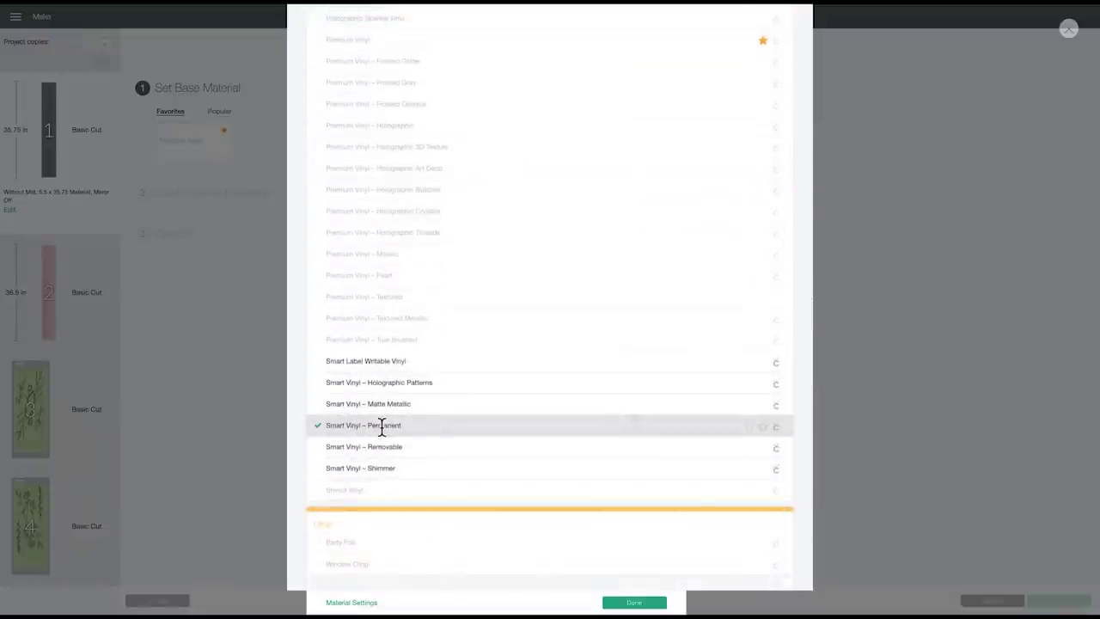
left_click(626, 603)
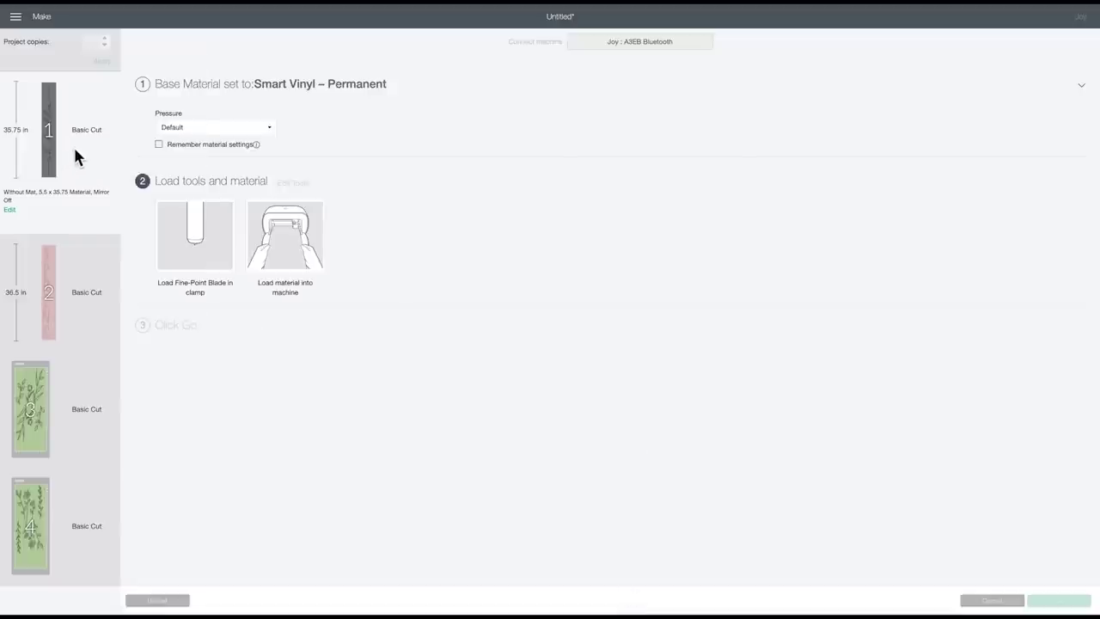
mouse_move(66, 297)
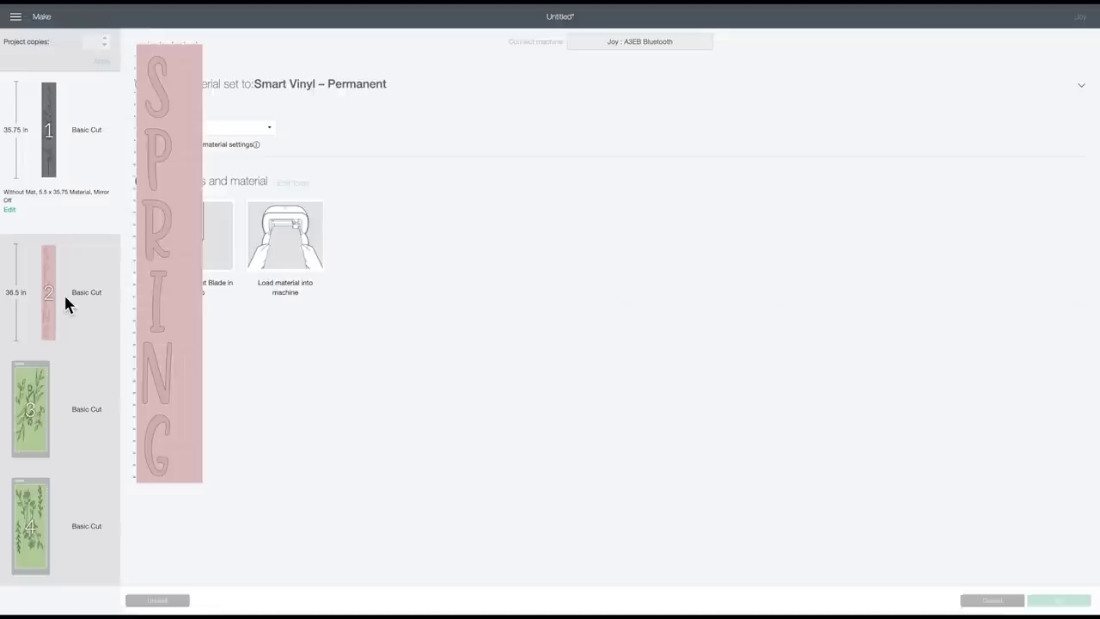